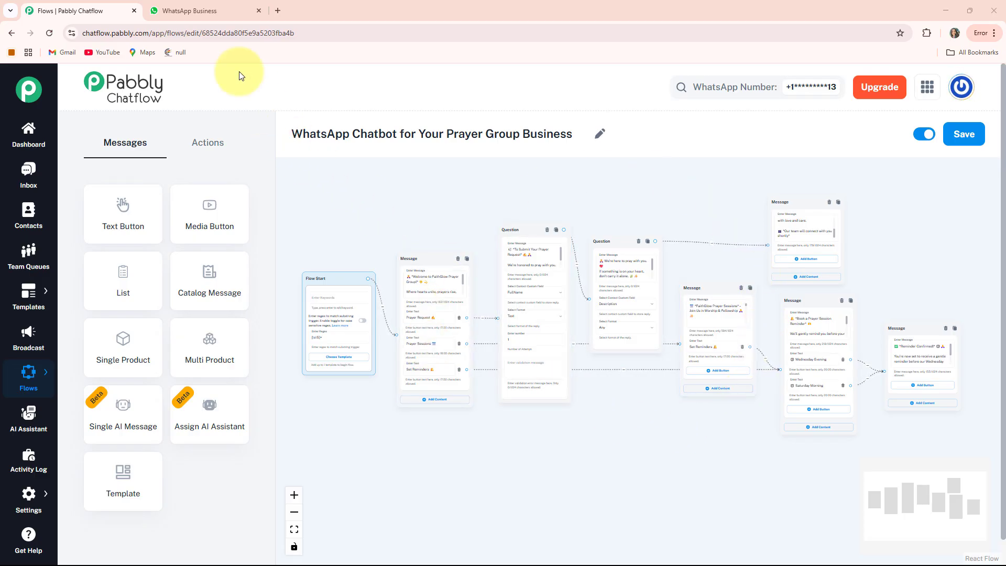
# Switch to WhatsApp and send "Hi" in the Prayer Group chat to start the chatbot.
pyautogui.click(197, 10)
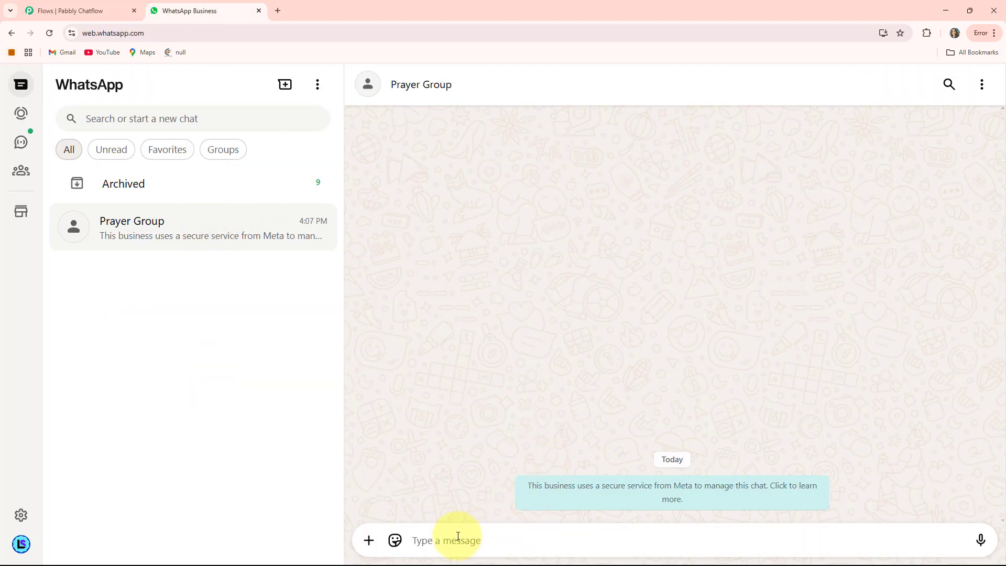
pyautogui.write('Hi')
pyautogui.press('Return')
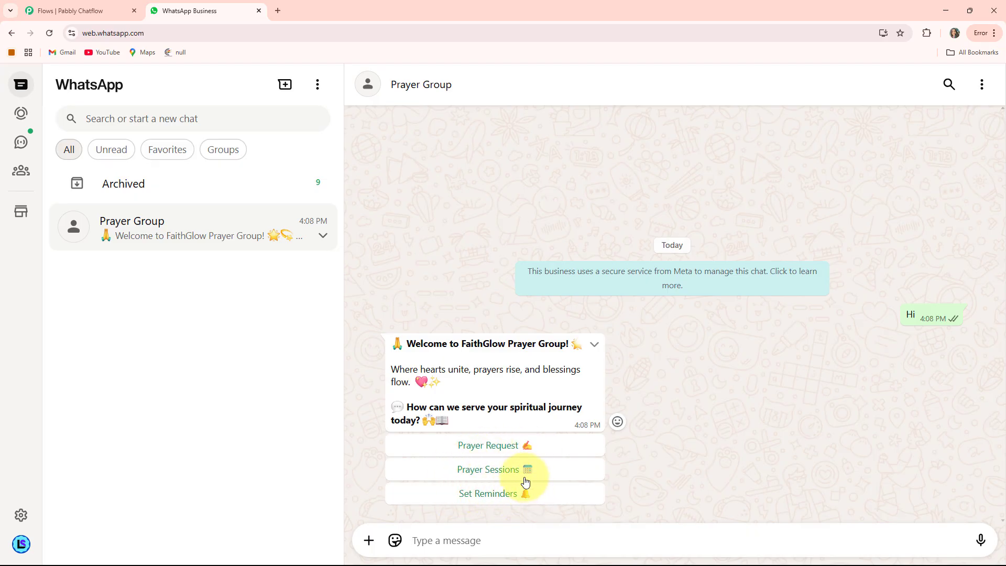
# Submit a Prayer Request through the chatbot, giving the requester's full name and asking for prayers for family strength and guidance.
pyautogui.click(506, 452)
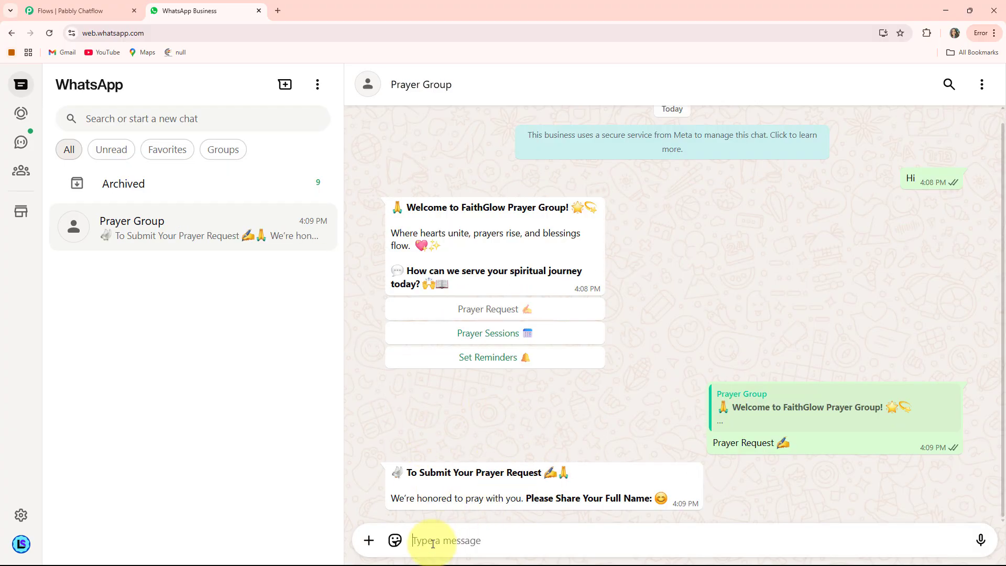
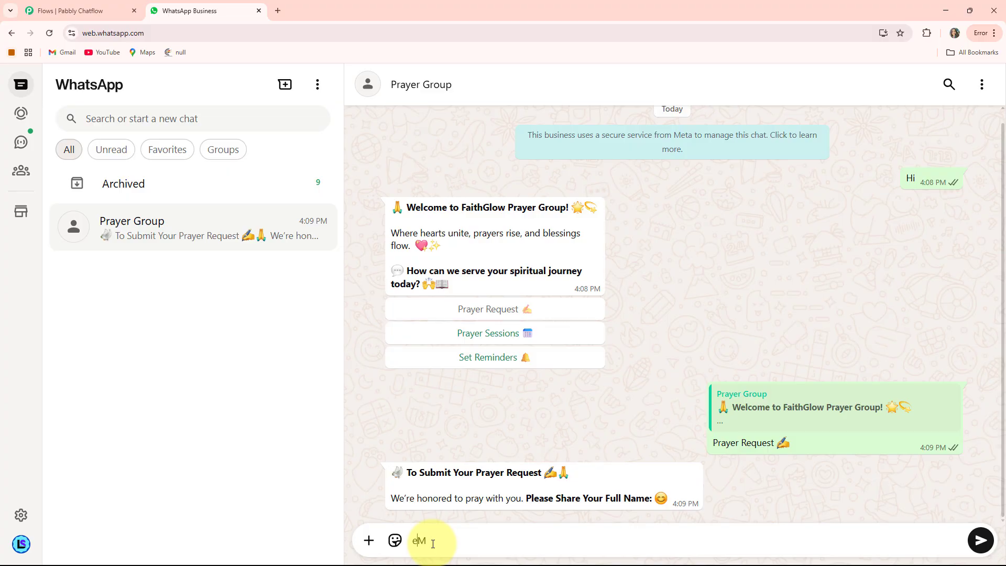
pyautogui.press('Return')
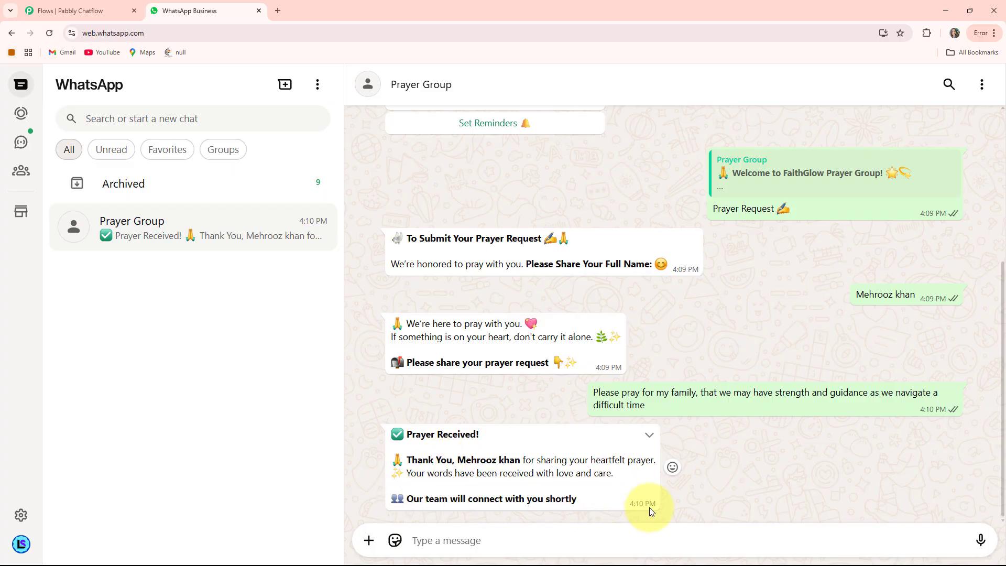
# Choose Prayer Sessions from the welcome message and set a reminder for the Wednesday Evening session.
pyautogui.scroll(5, 435, 386)
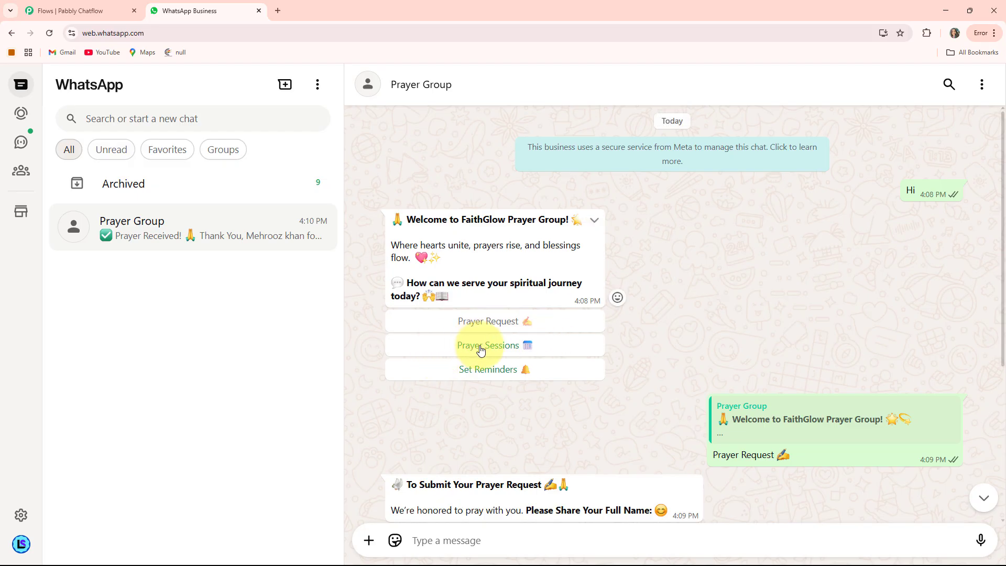
pyautogui.click(503, 350)
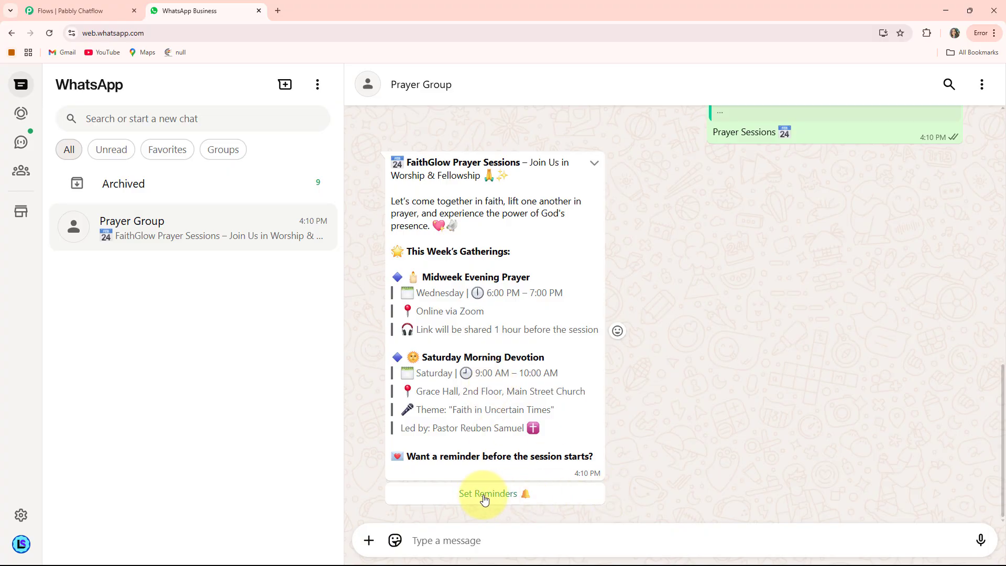
pyautogui.click(506, 503)
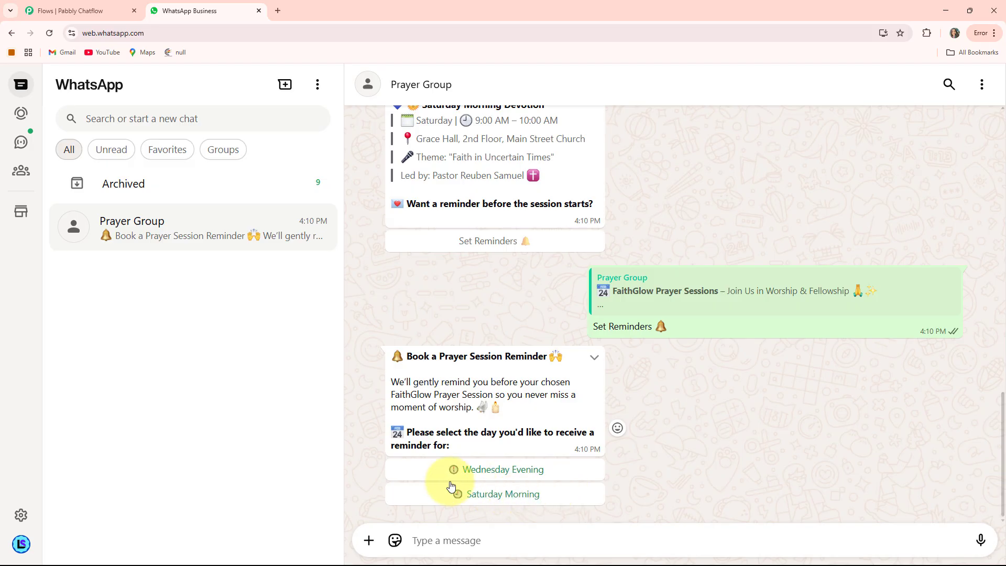
pyautogui.click(496, 469)
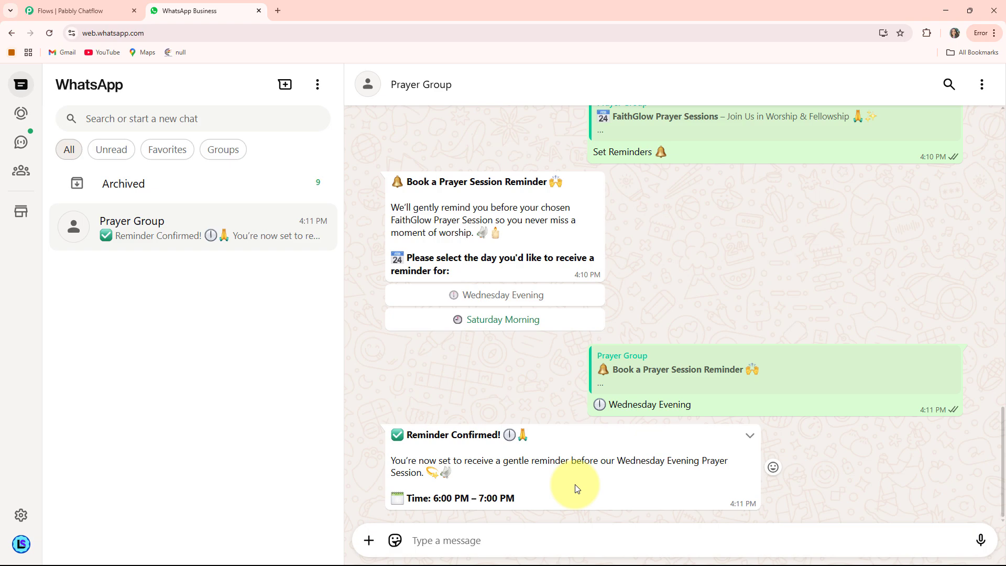
# Review the chatbot conversation from the reminder reply back up to the prayer request exchange.
pyautogui.scroll(3, 576, 488)
pyautogui.scroll(-3, 575, 487)
pyautogui.scroll(4, 552, 465)
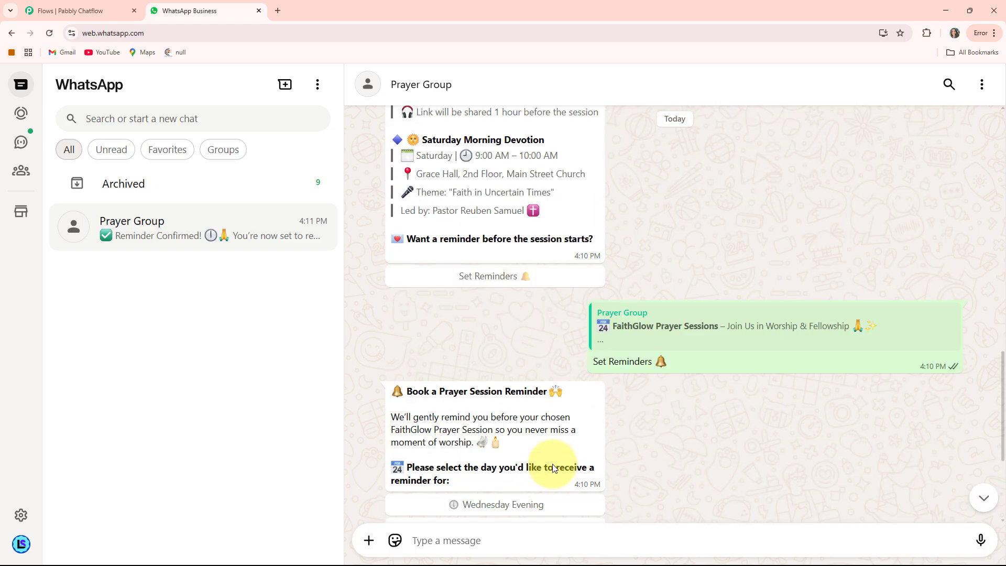
pyautogui.scroll(10, 553, 466)
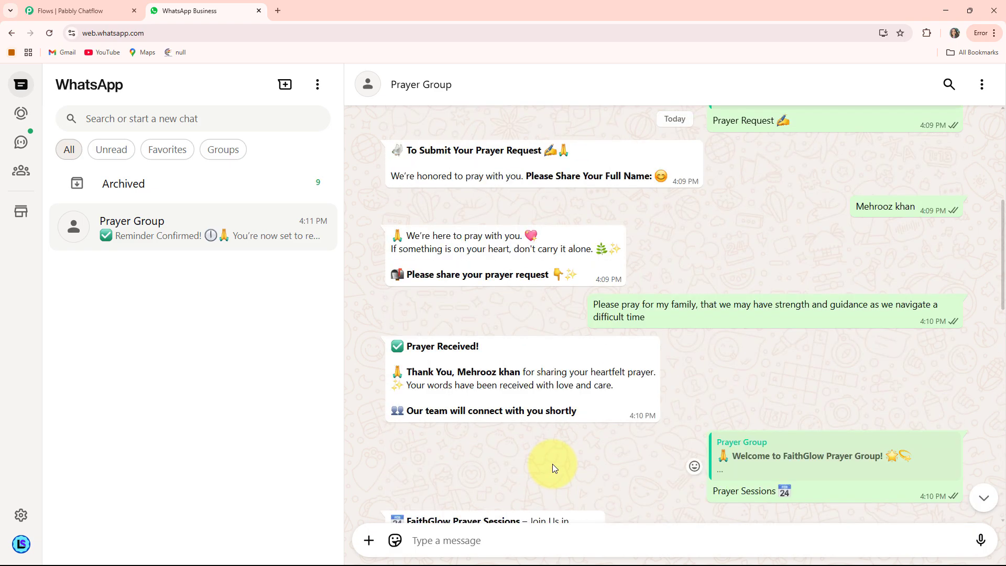
pyautogui.scroll(1, 553, 464)
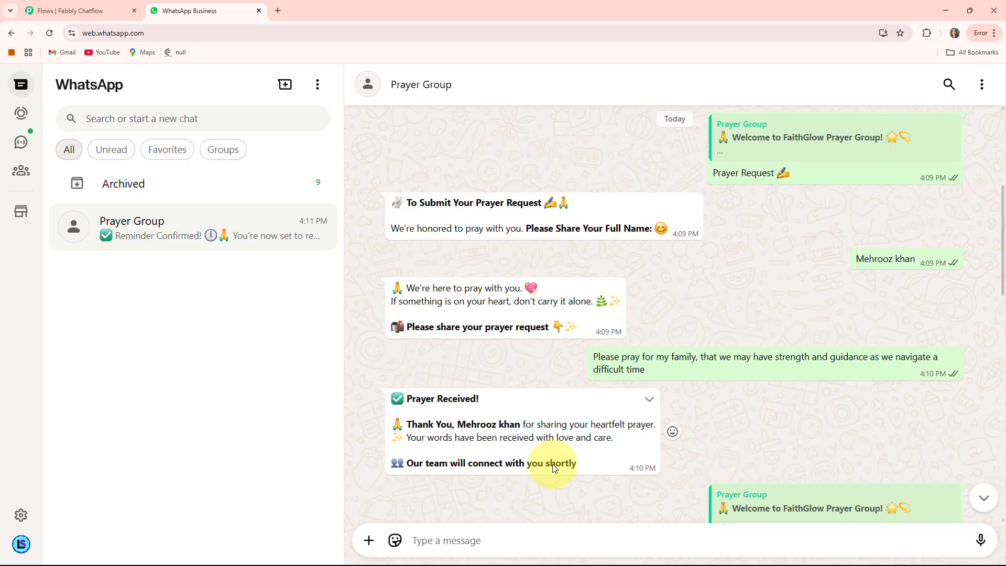
pyautogui.scroll(2, 552, 464)
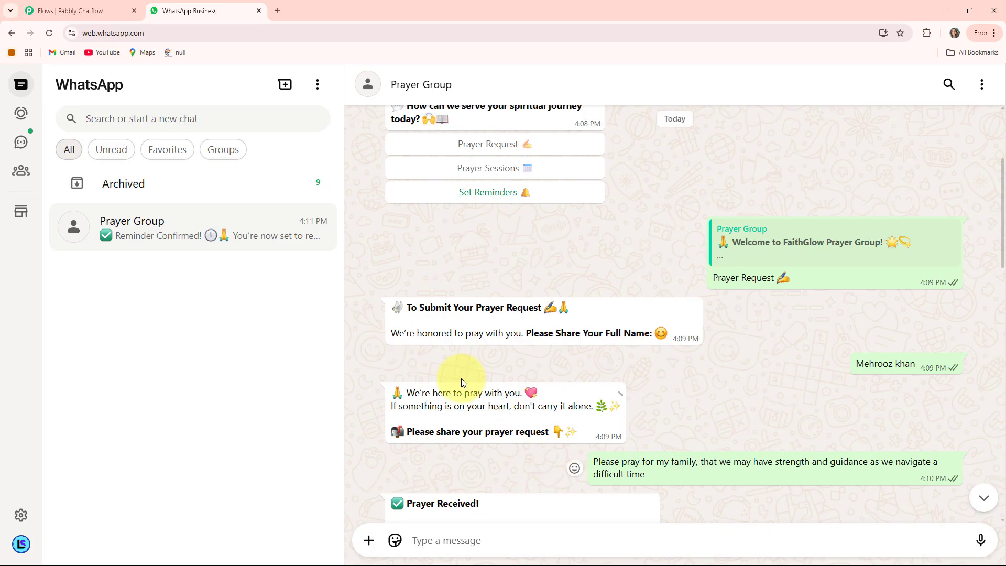
pyautogui.scroll(-2, 516, 359)
pyautogui.scroll(1, 545, 315)
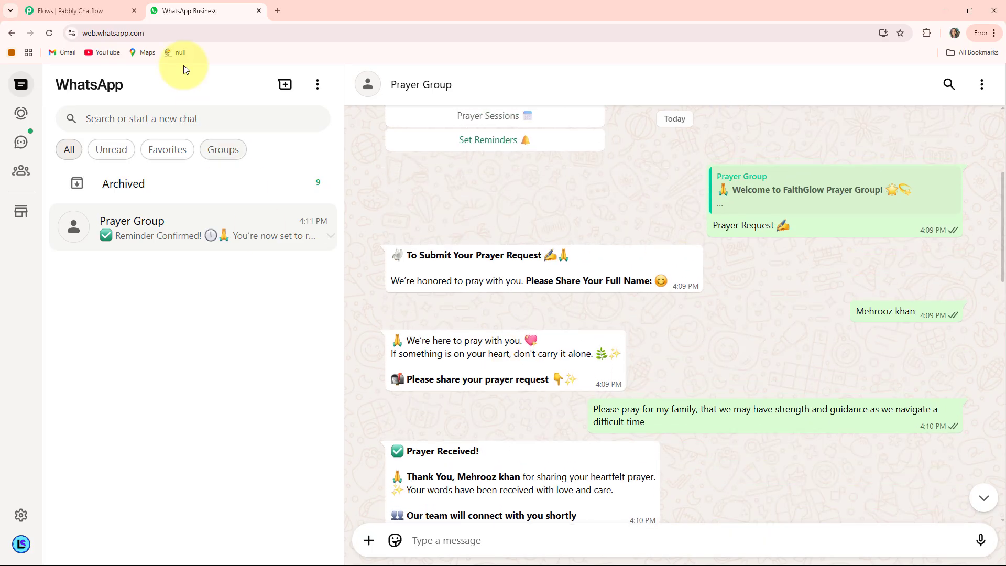
# Open pabbly.com/chatflow in a new browser tab and sign in to the Pabbly account.
pyautogui.click(278, 11)
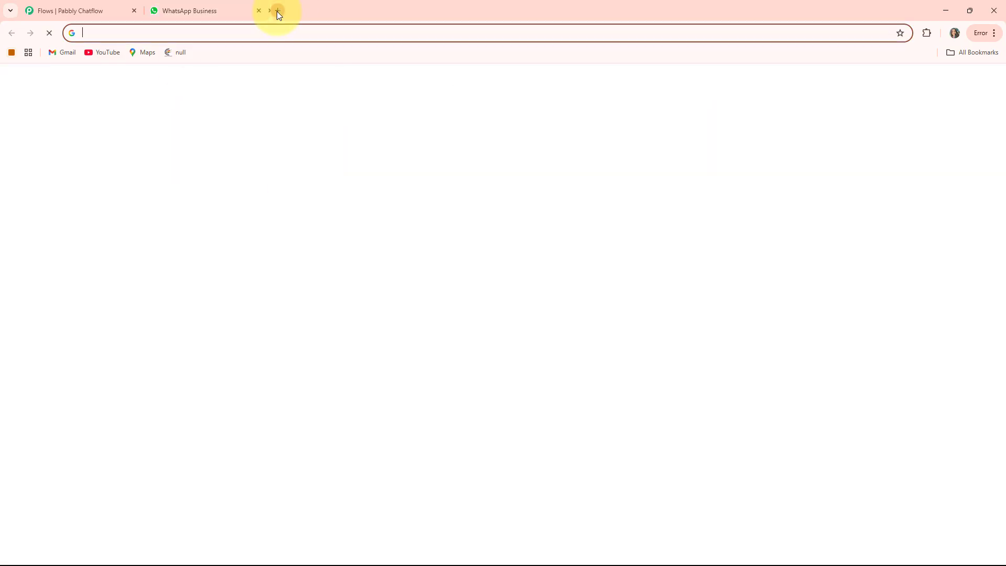
pyautogui.click(192, 34)
pyautogui.write('pabbly.com/chatflow')
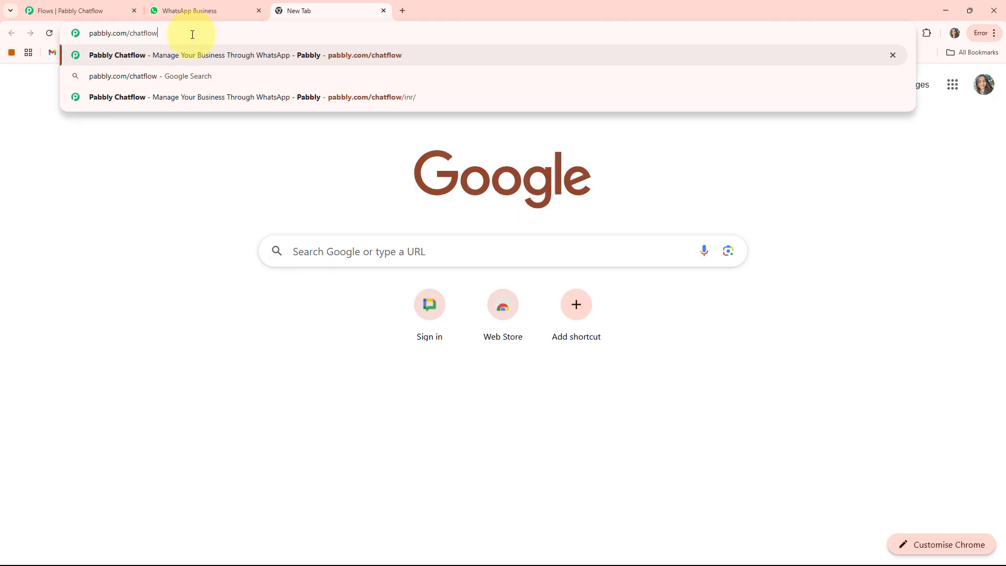
pyautogui.press('Return')
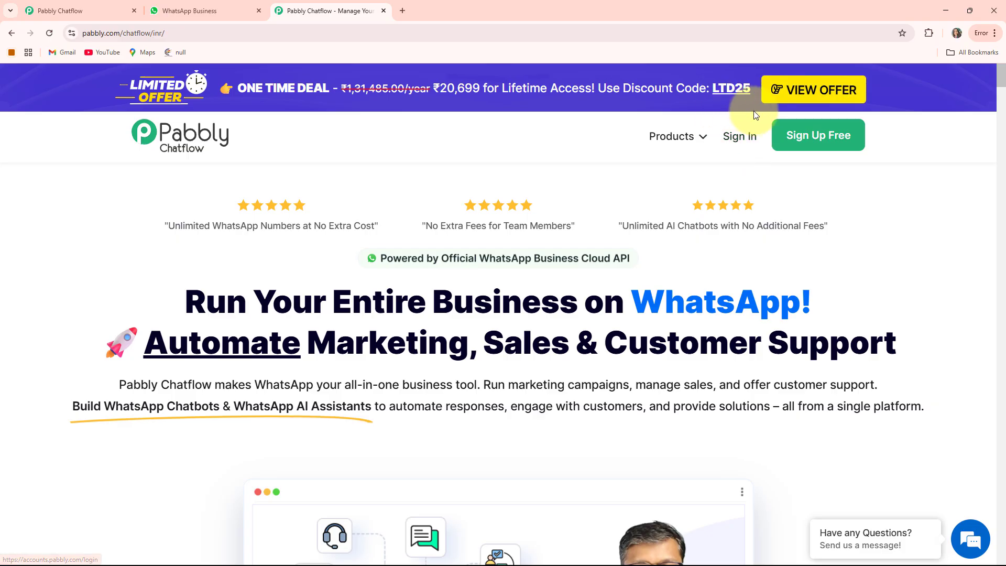
pyautogui.click(739, 138)
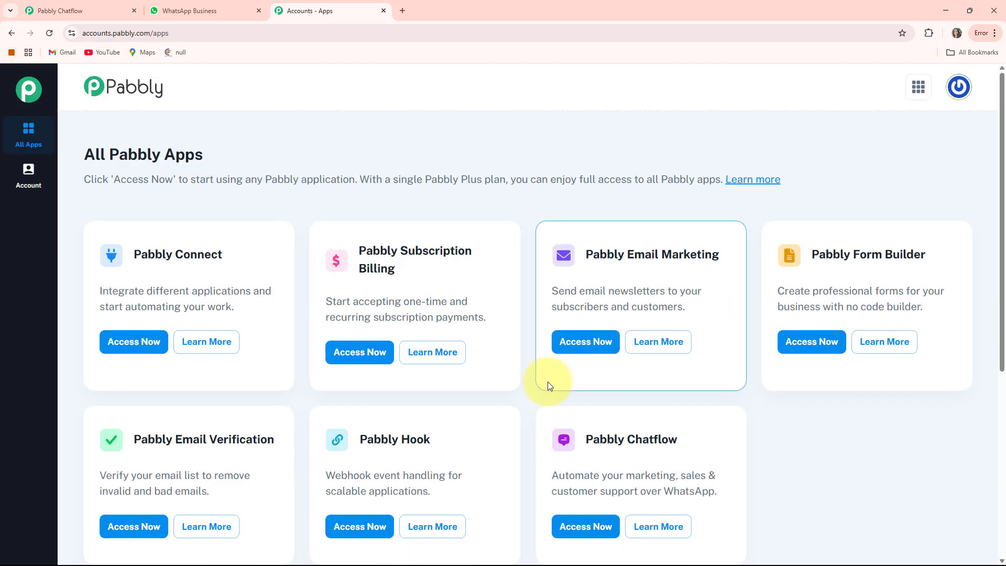
# Access Pabbly Chatflow from the All Pabbly Apps page.
pyautogui.scroll(-2, 325, 204)
pyautogui.scroll(3, 587, 261)
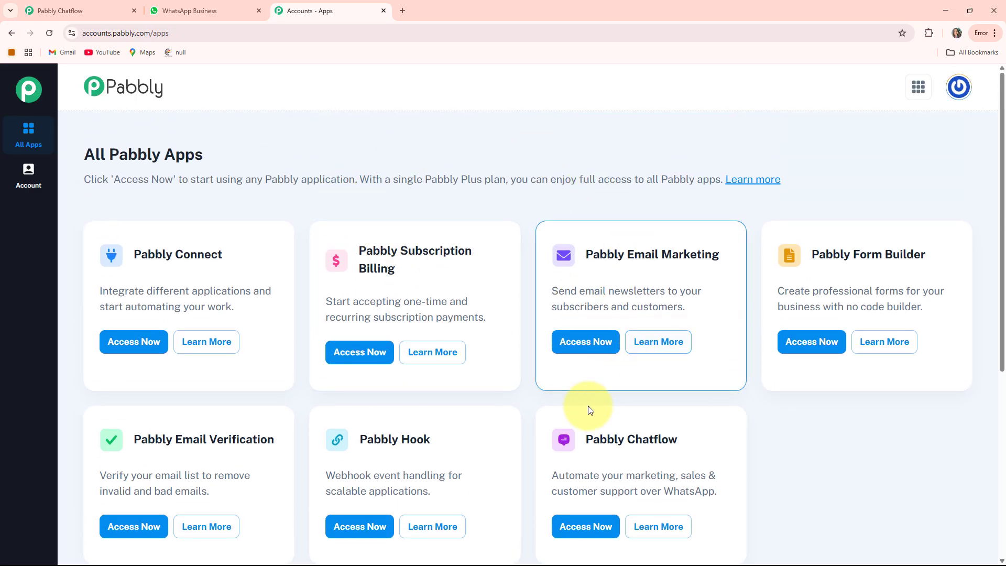
pyautogui.scroll(-2, 398, 263)
pyautogui.scroll(1, 400, 261)
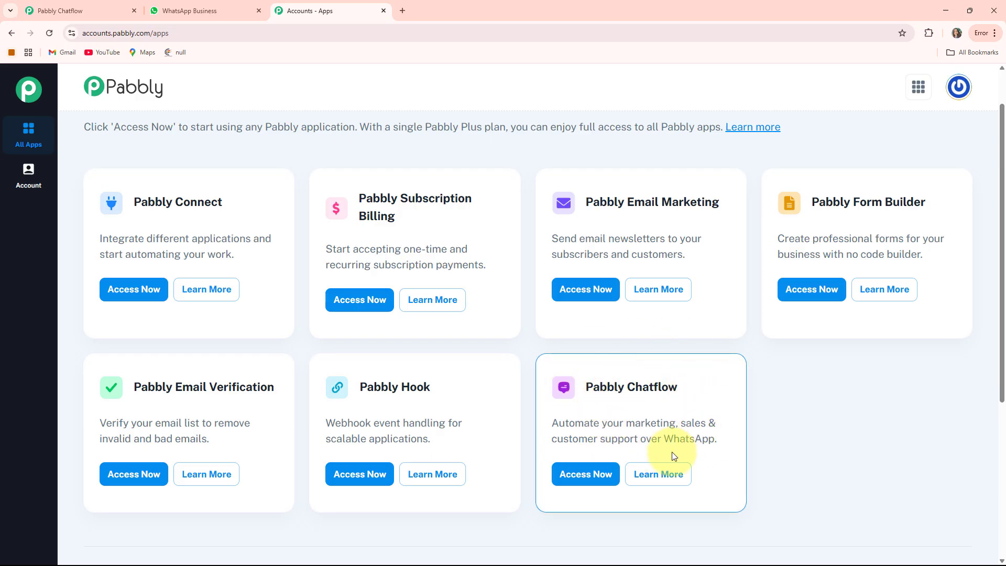
pyautogui.click(587, 478)
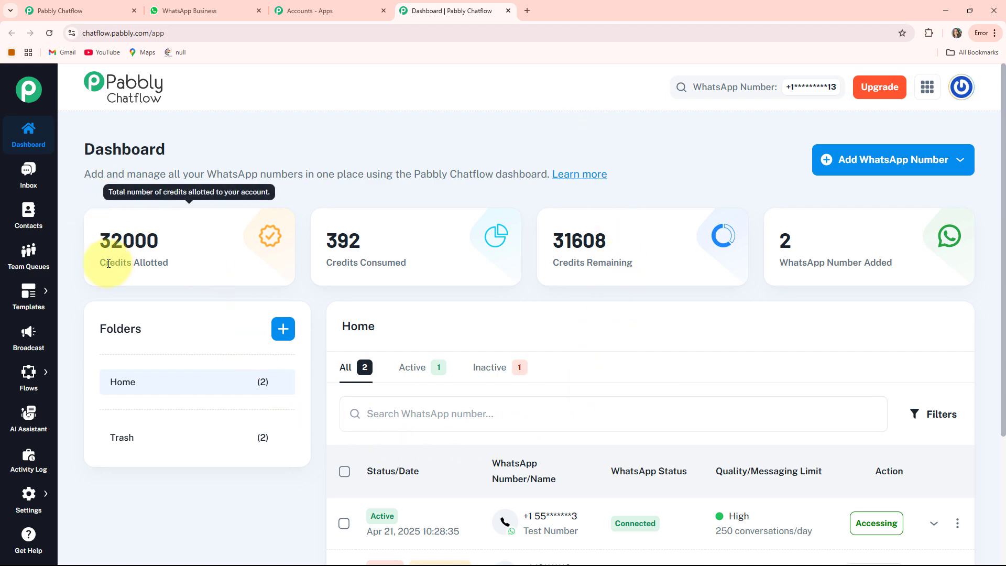
# Examine the allotted, consumed and remaining credits on the Chatflow dashboard.
pyautogui.moveTo(93, 267); pyautogui.dragTo(169, 263)
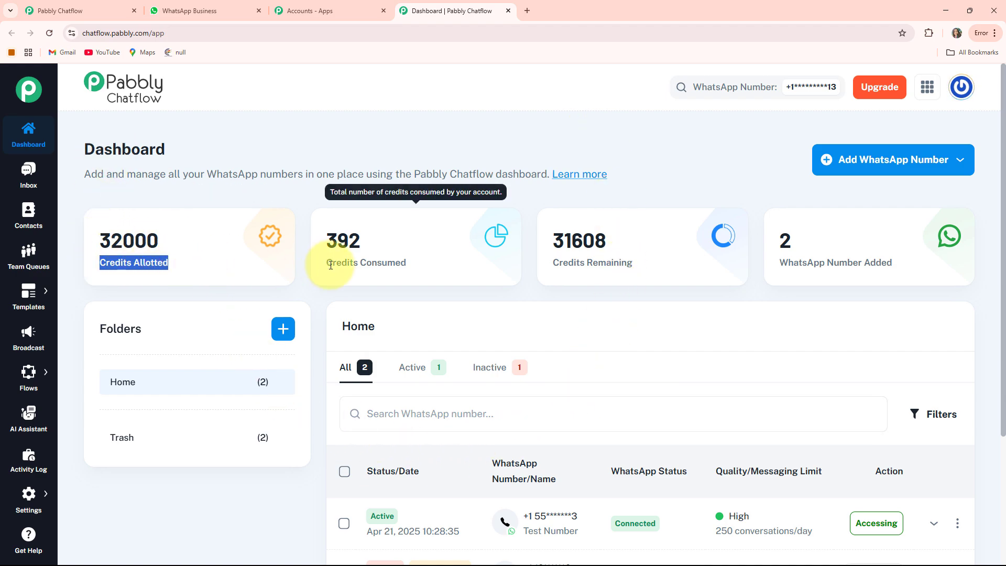
pyautogui.moveTo(330, 264); pyautogui.dragTo(438, 267)
pyautogui.moveTo(551, 265); pyautogui.dragTo(718, 263)
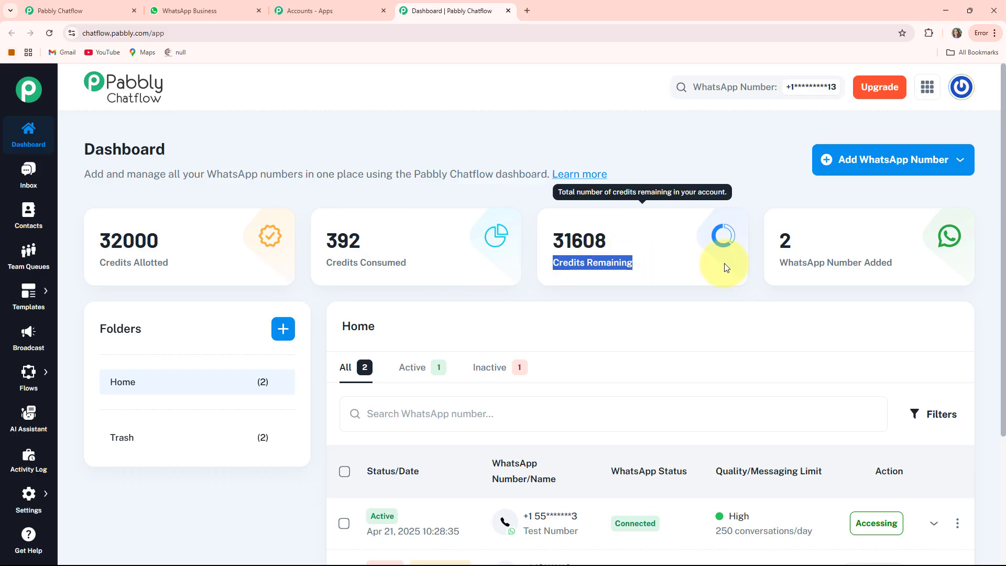
pyautogui.click(689, 177)
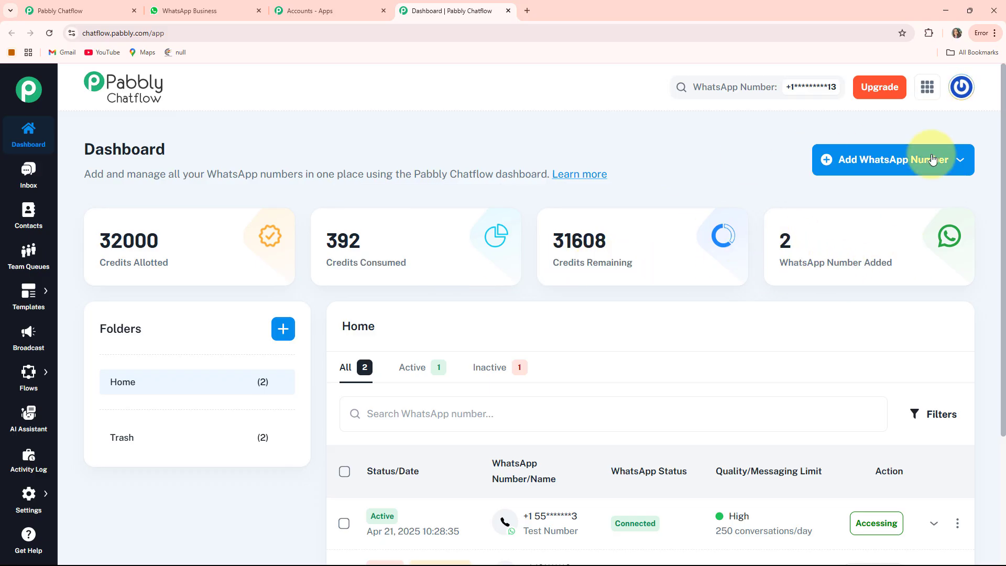
# Inspect the Manual Token Connect form for adding a WhatsApp number and the dashboard's list of added numbers.
pyautogui.click(892, 170)
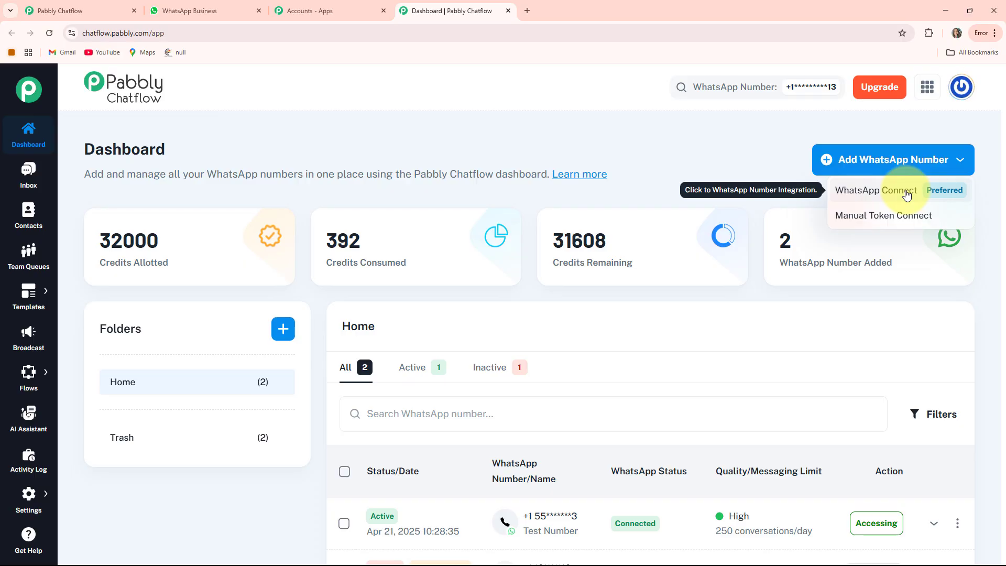
pyautogui.click(898, 226)
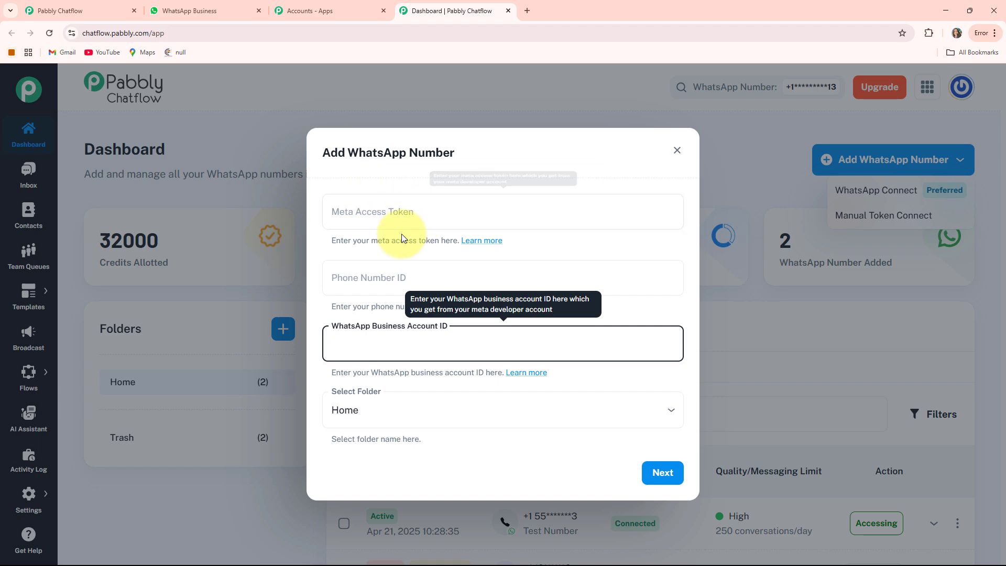
pyautogui.click(401, 215)
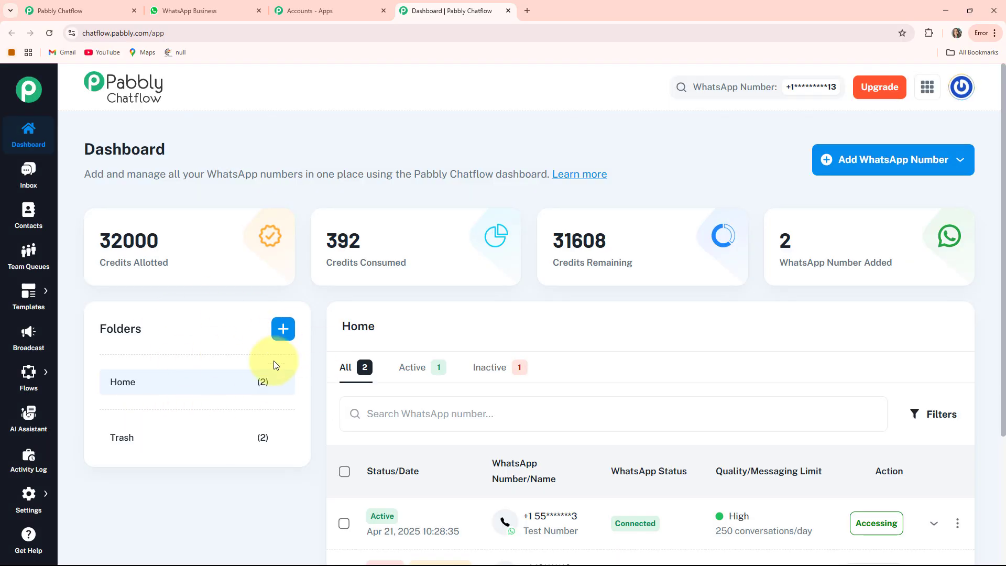
pyautogui.scroll(-3, 605, 329)
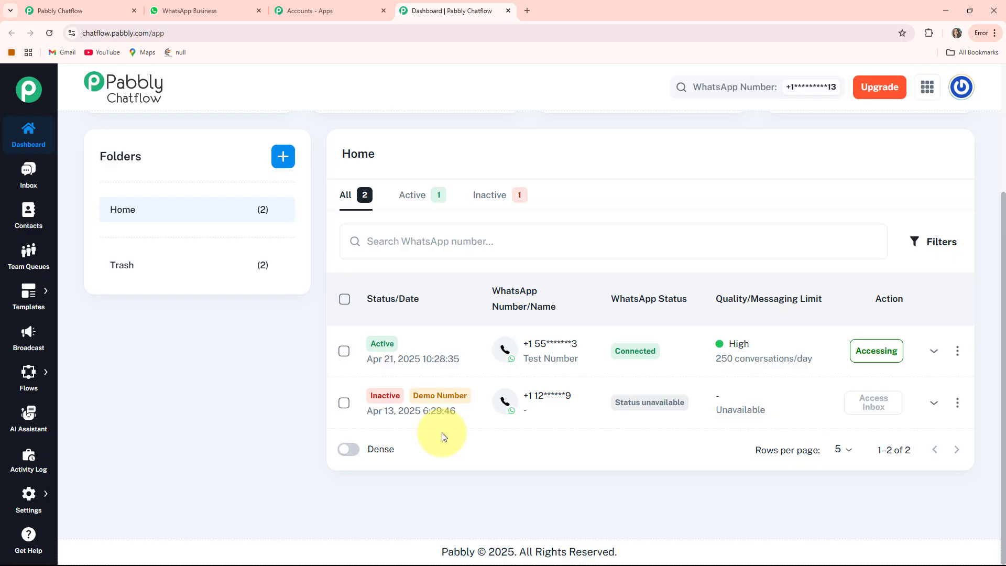
pyautogui.scroll(3, 444, 437)
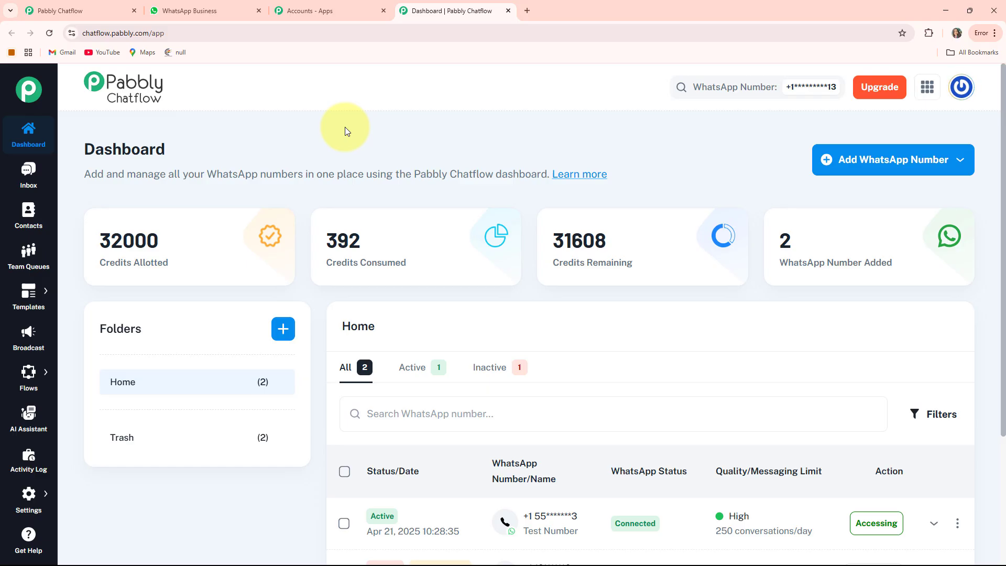
# Open the "test" conversation in the Chatflow Inbox.
pyautogui.click(26, 173)
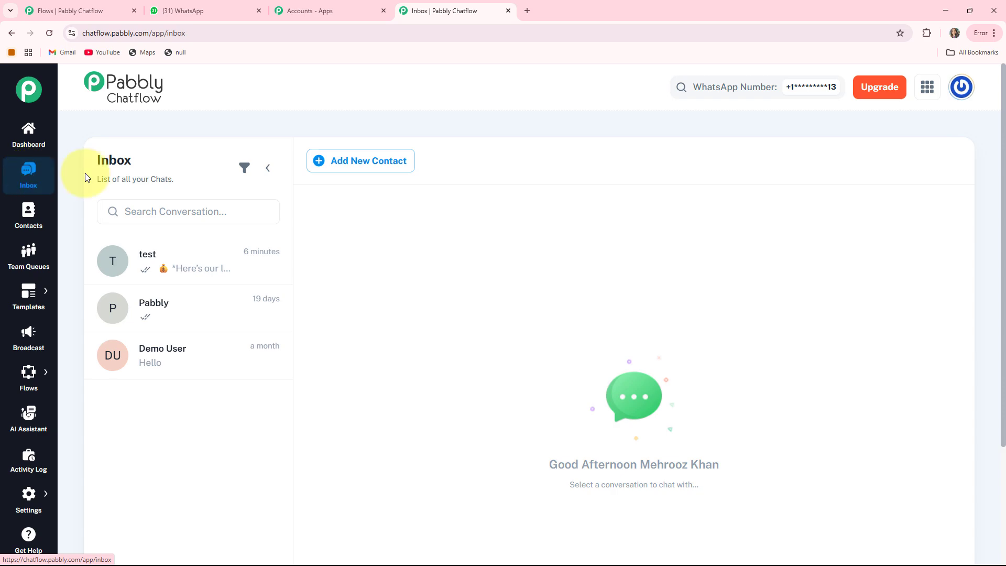
pyautogui.click(165, 271)
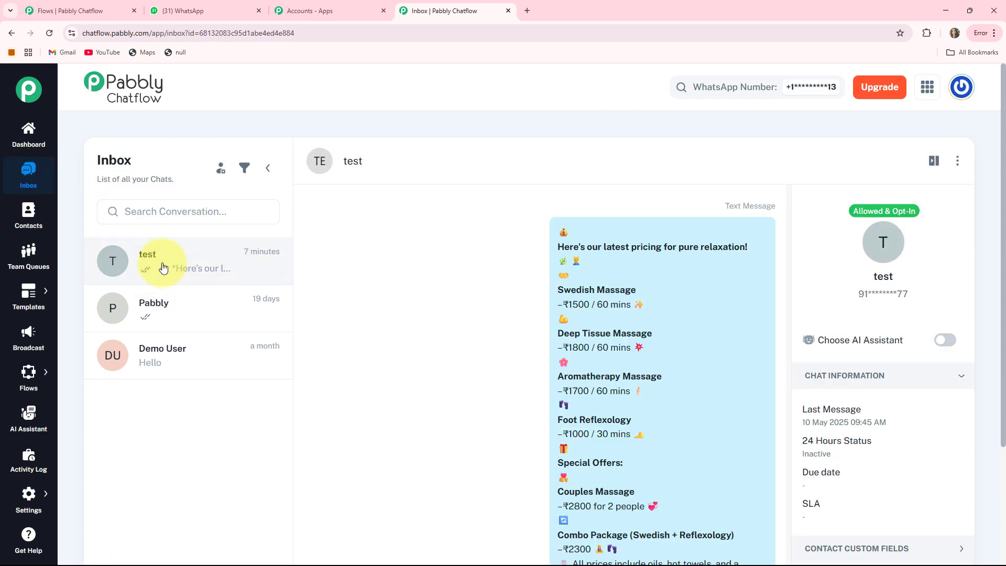
# Look through the Contacts, Team Queues, Templates and Broadcast sections of Chatflow.
pyautogui.click(28, 224)
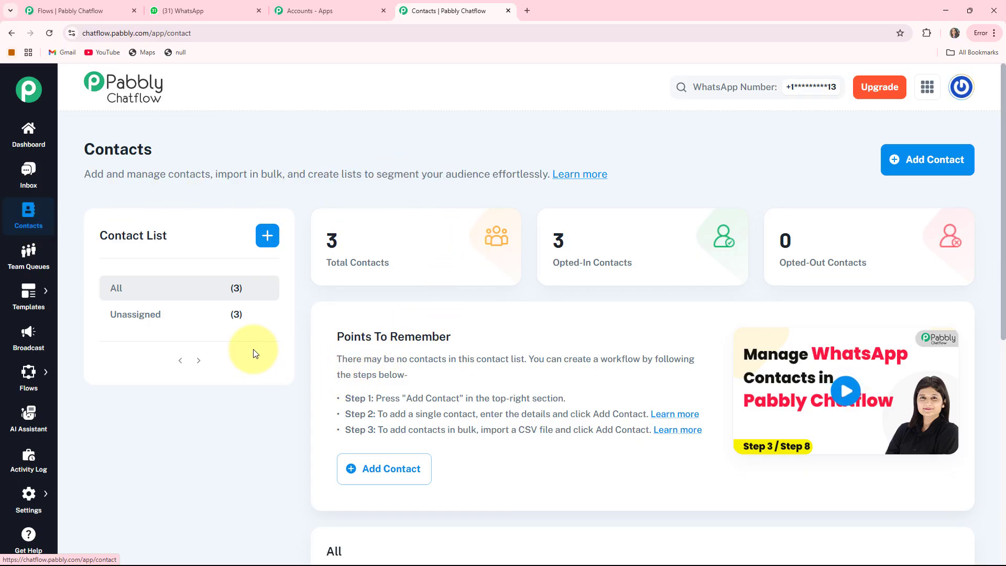
pyautogui.click(28, 273)
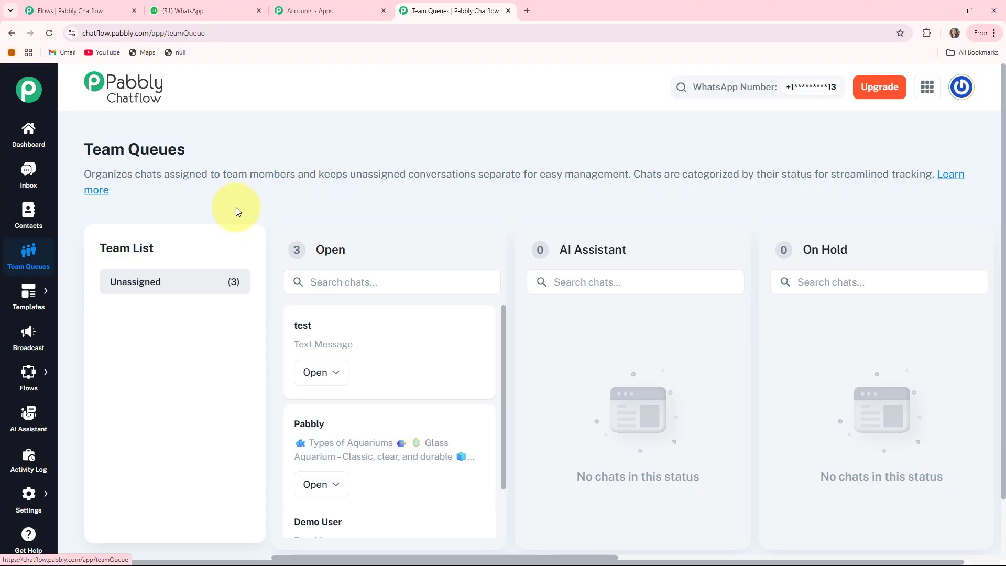
pyautogui.click(28, 299)
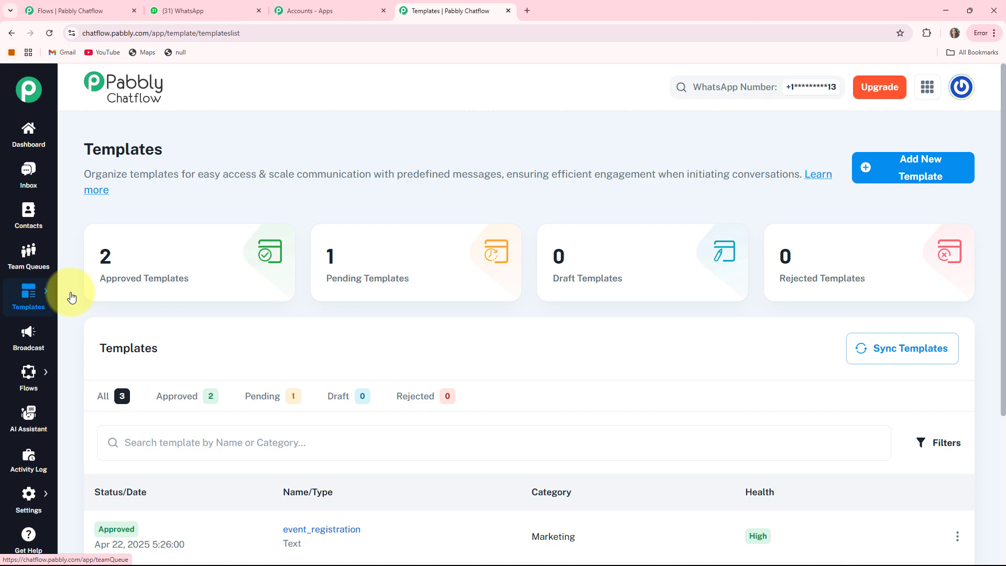
pyautogui.click(29, 336)
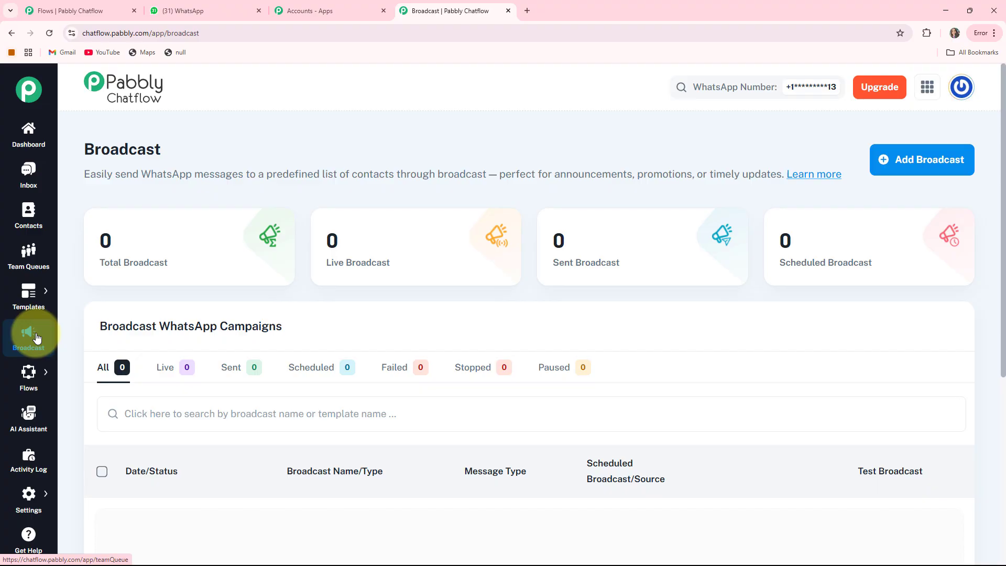
# Look through the Flows, AI Assistant and Activity Log sections of Chatflow.
pyautogui.moveTo(28, 375)
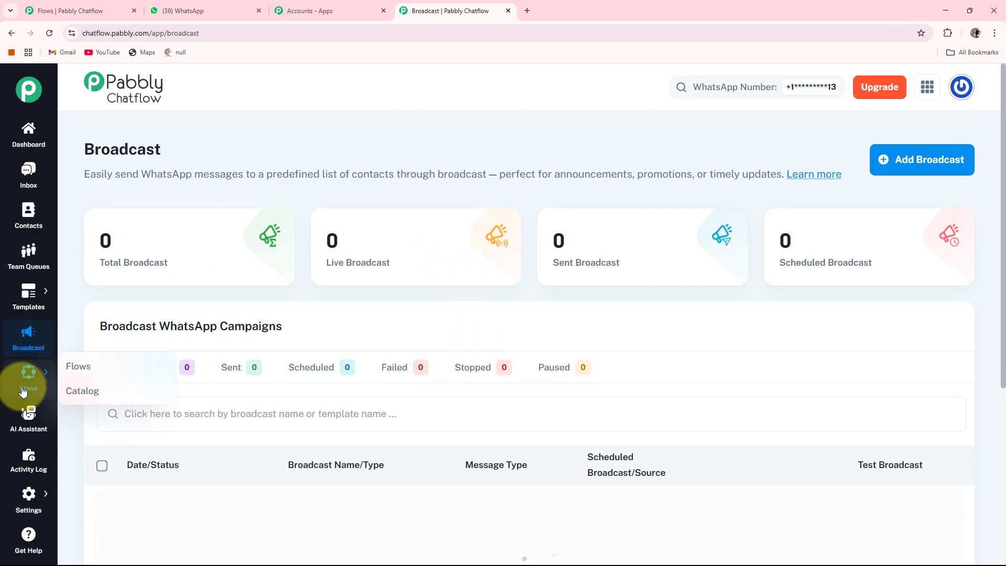
pyautogui.click(68, 370)
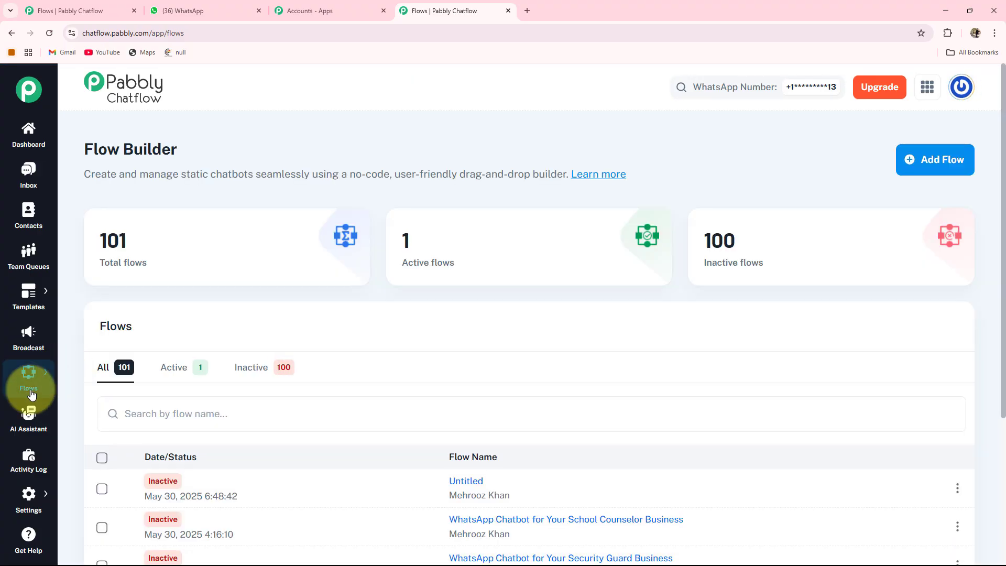
pyautogui.click(23, 419)
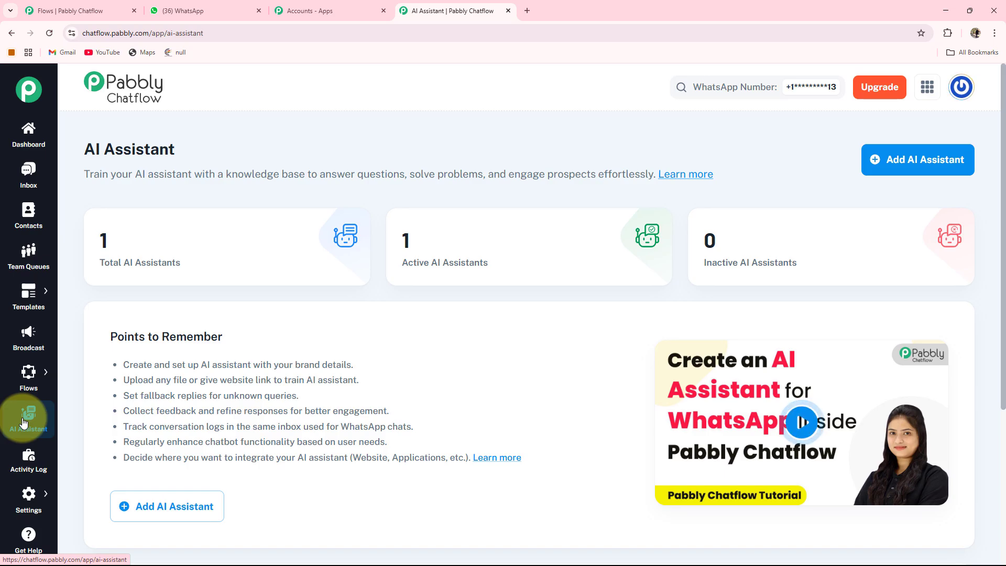
pyautogui.click(20, 470)
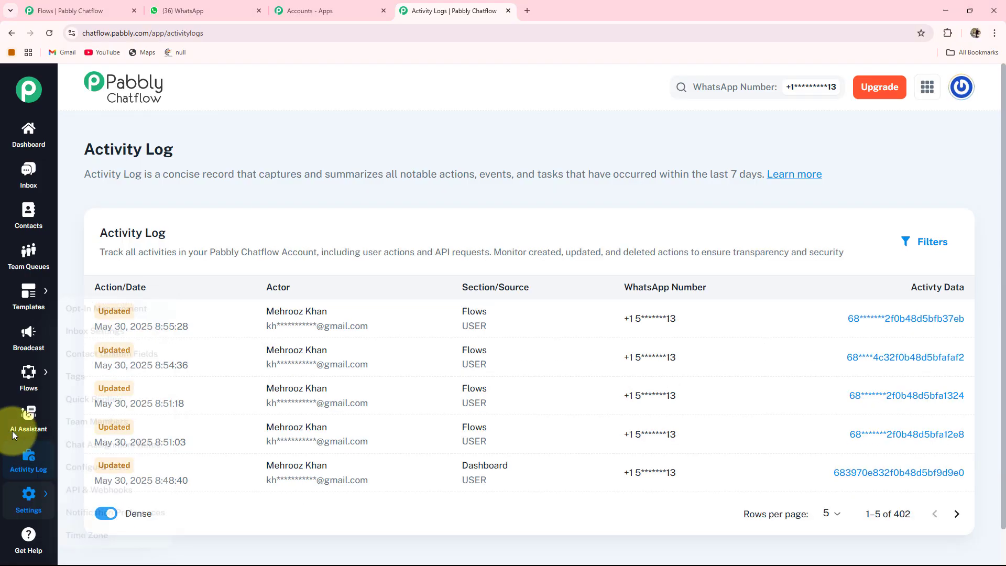
# Return to the Flow Builder and add a new flow.
pyautogui.moveTo(27, 375)
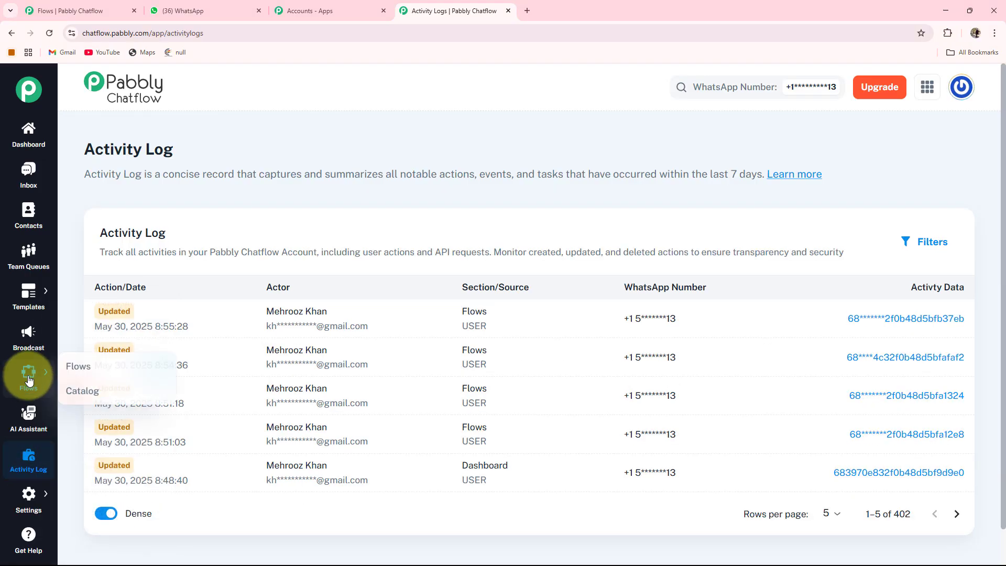
pyautogui.click(68, 372)
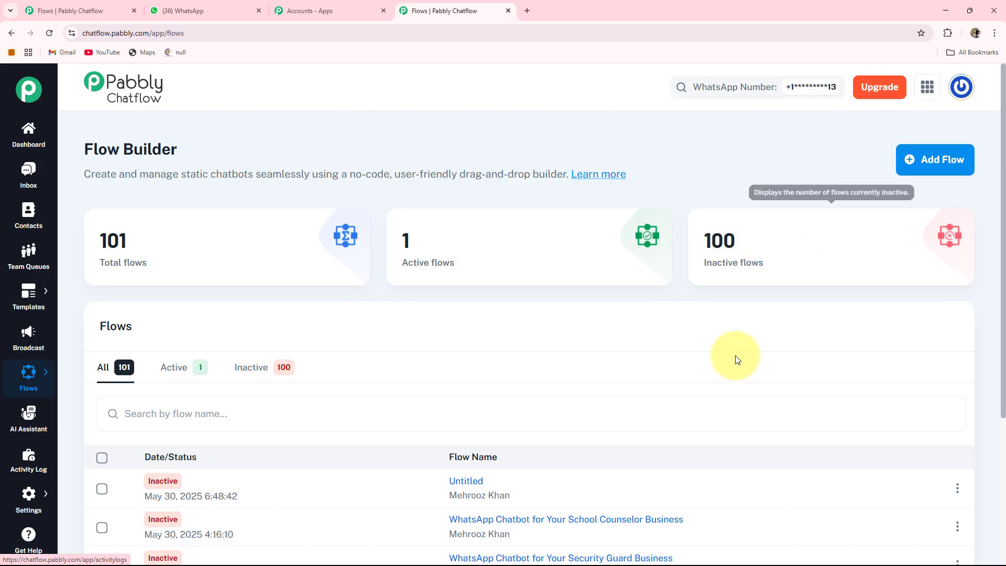
pyautogui.click(938, 166)
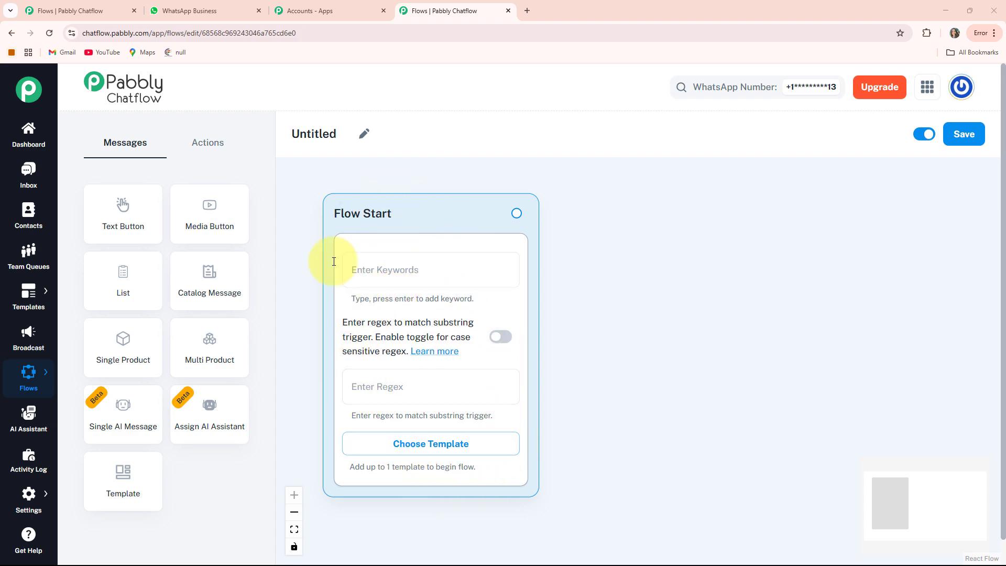
# Rename the untitled flow as "WhatsApp Chatbot for Your Prayer Group Business".
pyautogui.click(364, 139)
pyautogui.moveTo(348, 134); pyautogui.dragTo(274, 144)
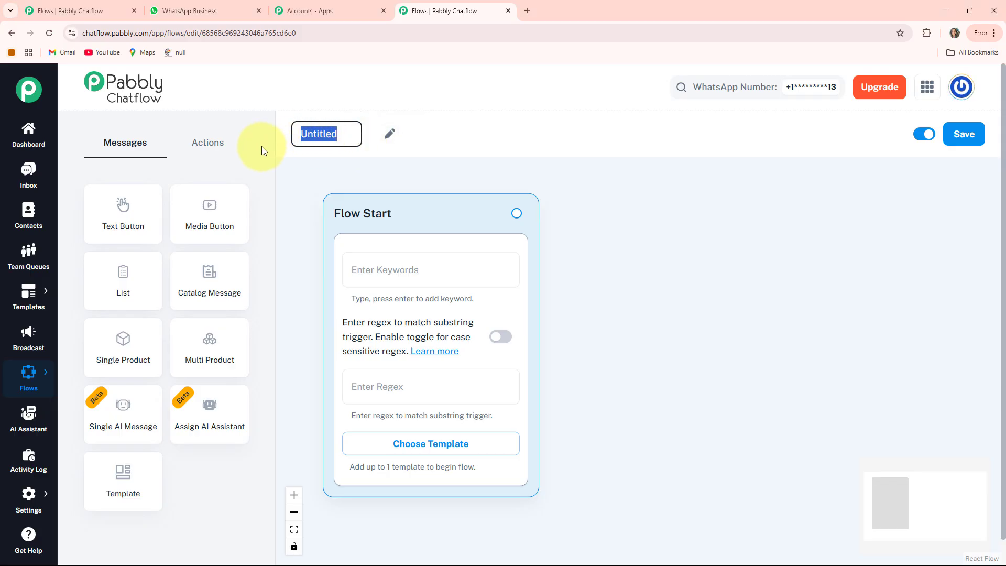
pyautogui.write('WhatsApp Chatbot for Your Prayer Group Business')
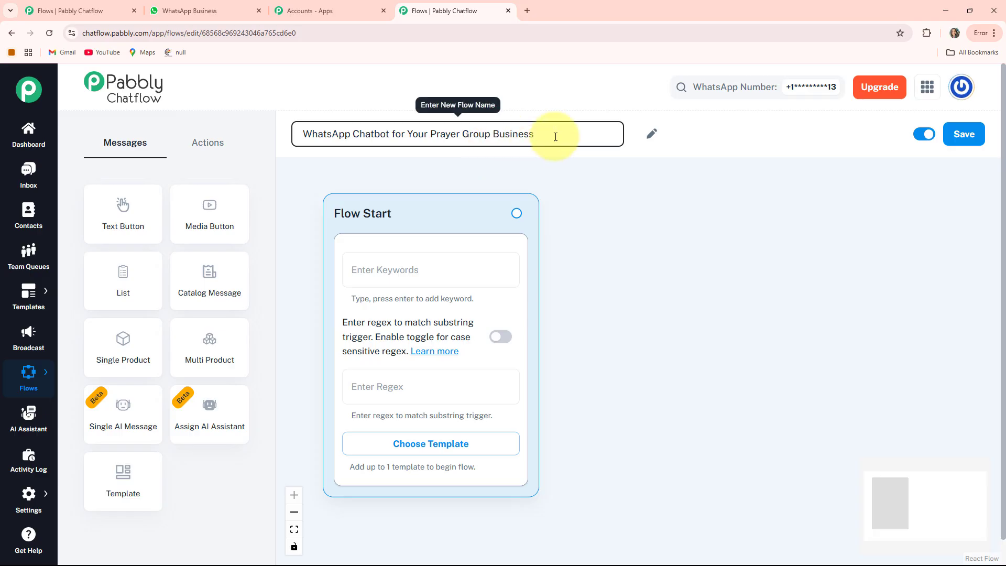
pyautogui.click(595, 180)
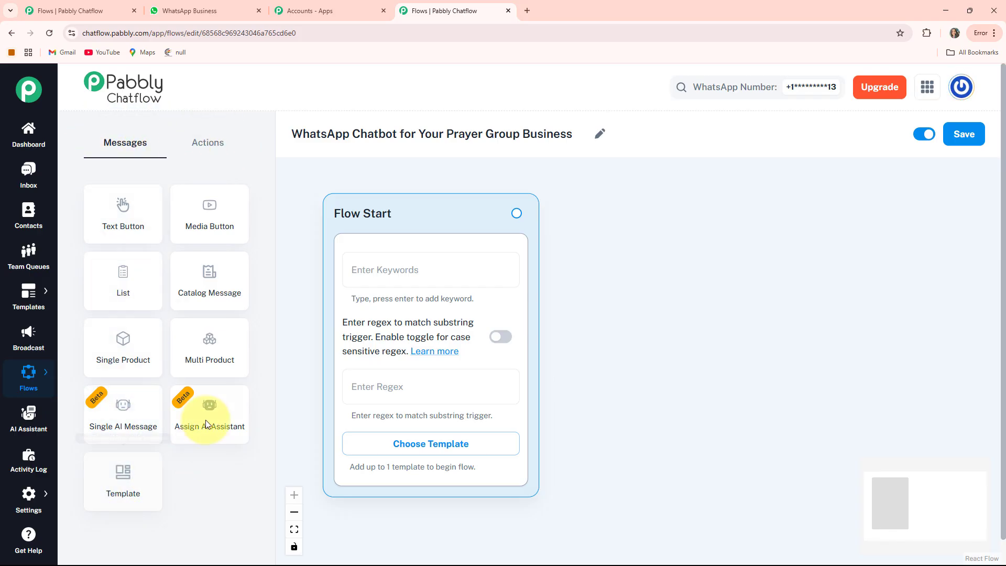
# Look through the action and message node types available in the flow builder and save the flow.
pyautogui.click(201, 143)
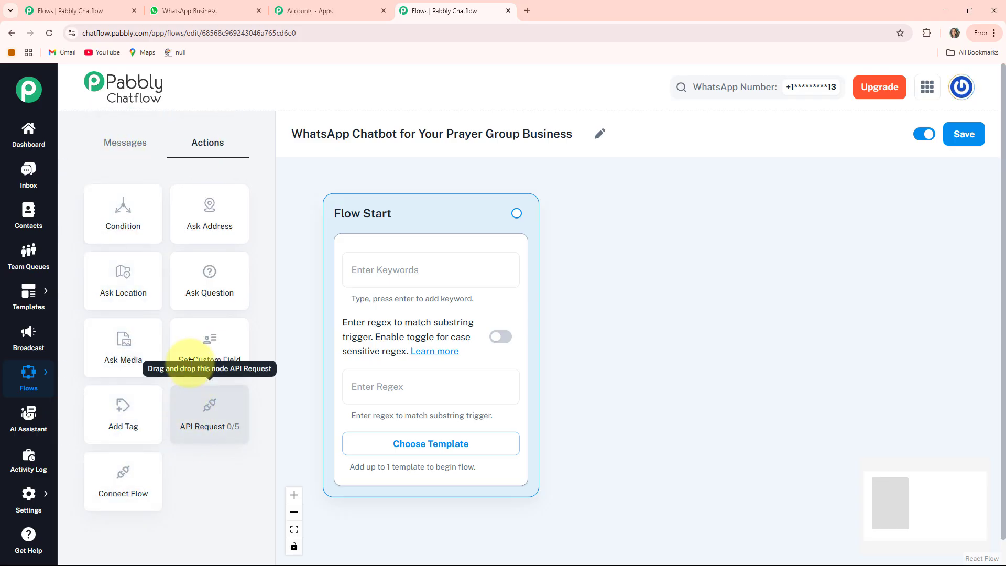
pyautogui.click(137, 142)
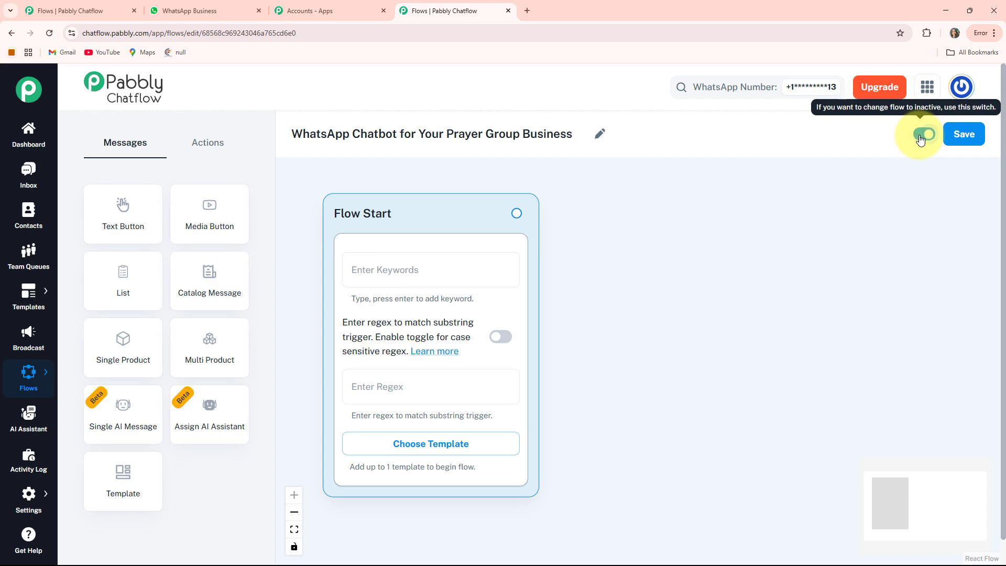
pyautogui.click(952, 137)
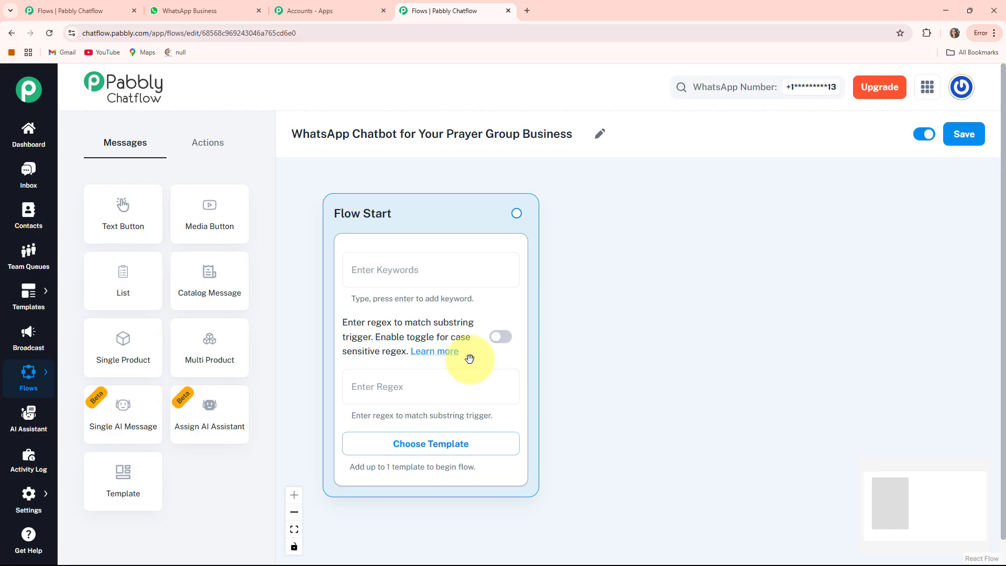
# Enable the case-sensitive regex trigger in Flow Start with the regex [\s\S]+ and check the approved templates list.
pyautogui.click(502, 340)
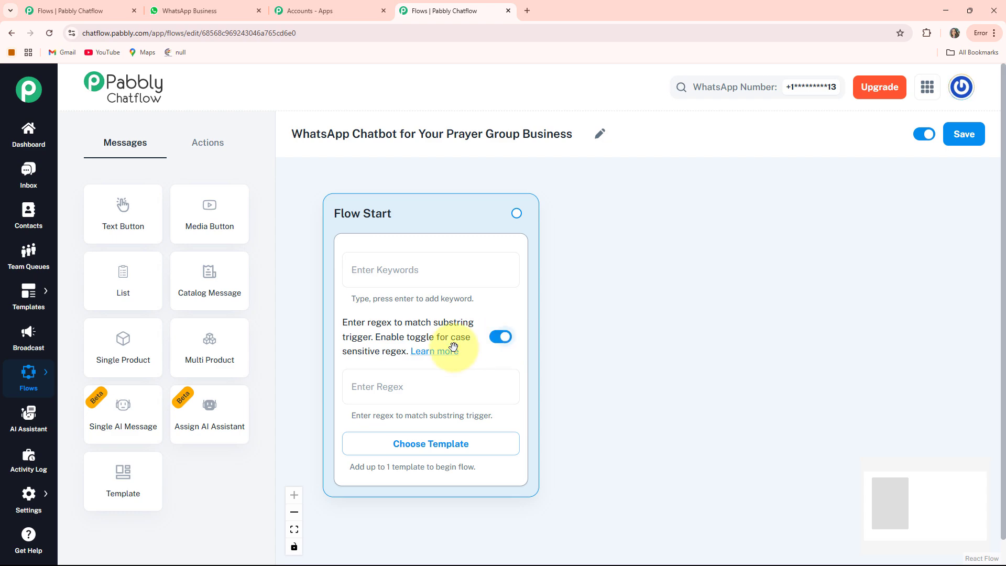
pyautogui.click(429, 453)
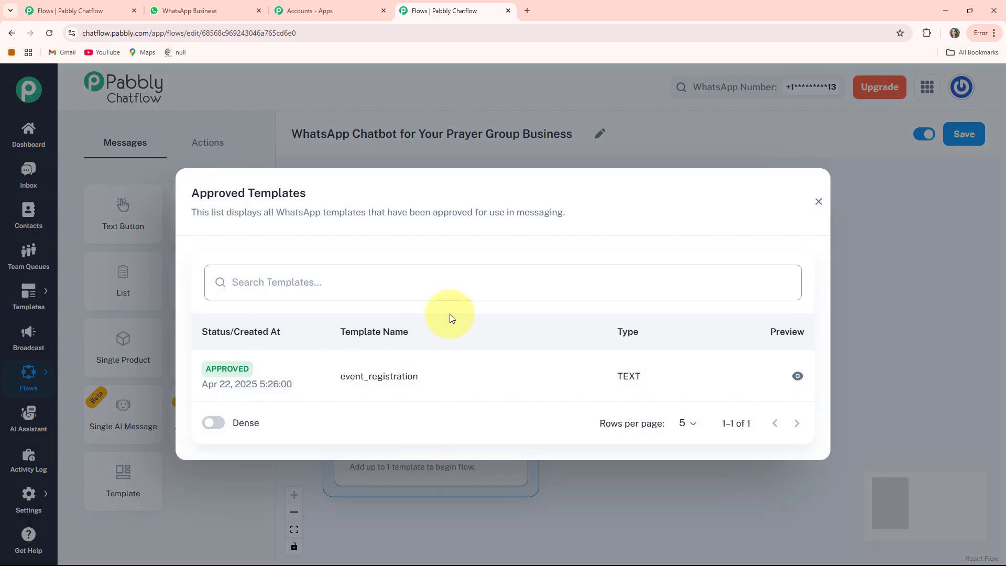
pyautogui.click(818, 202)
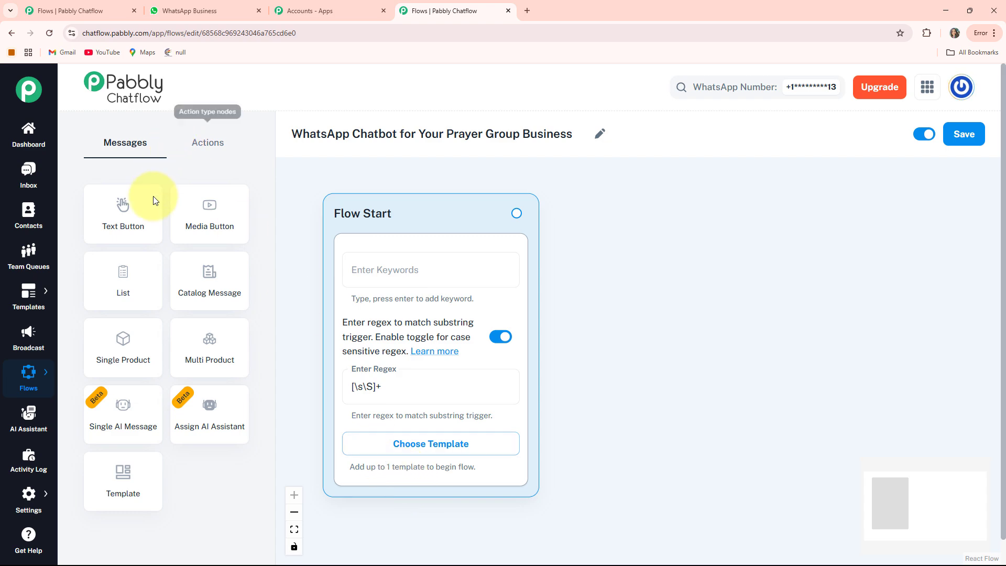
# Add a Text Button message node beside Flow Start containing the "Welcome to FaithGlow Prayer Group!" greeting.
pyautogui.click(135, 207)
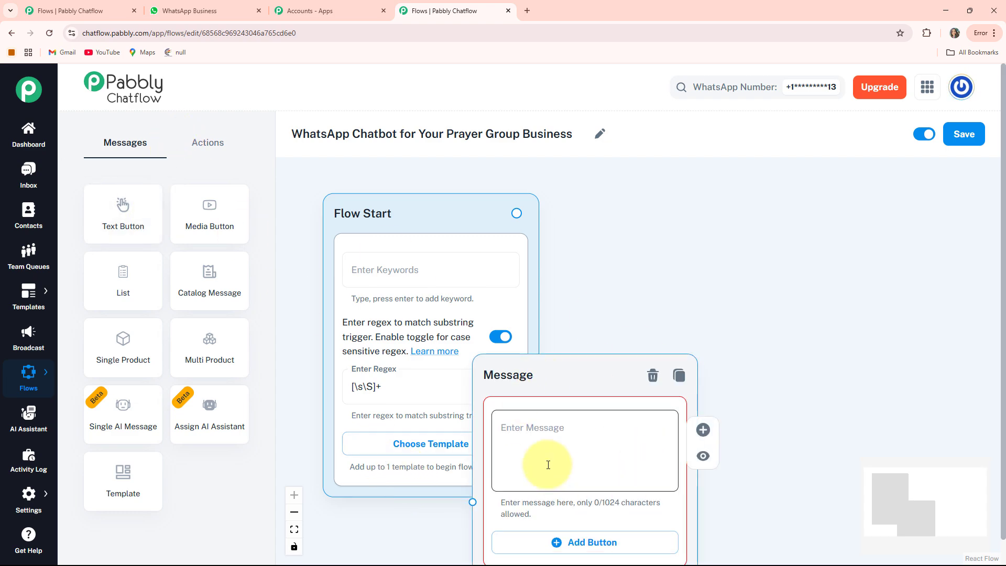
pyautogui.moveTo(524, 376); pyautogui.dragTo(623, 215)
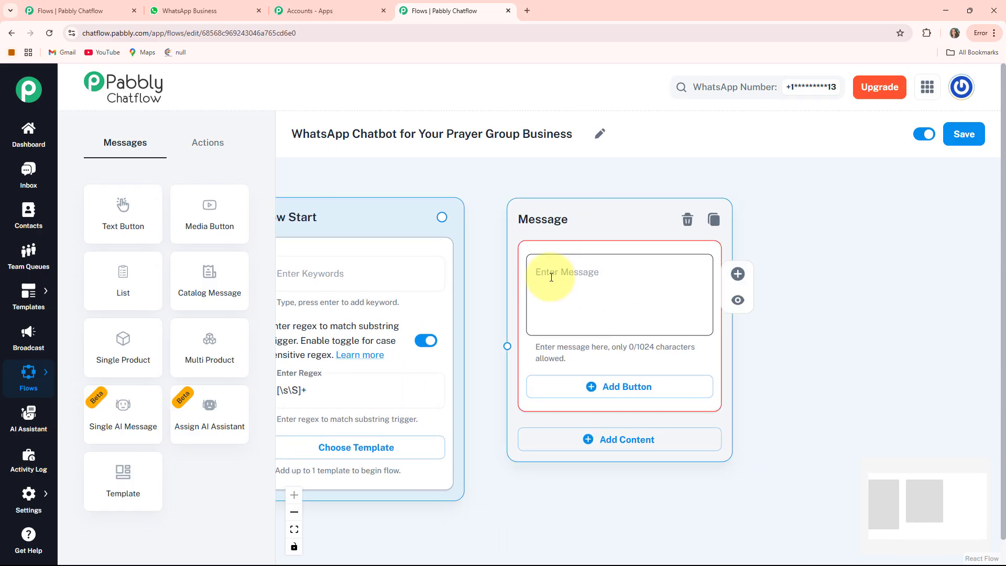
pyautogui.click(551, 277)
pyautogui.hotkey('ctrl', 'v')
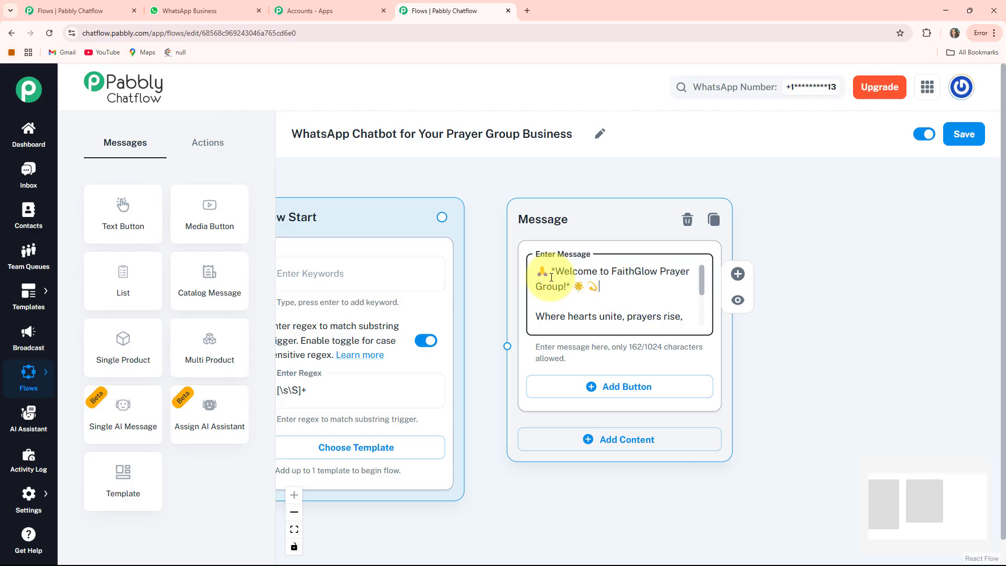
pyautogui.scroll(-2, 551, 277)
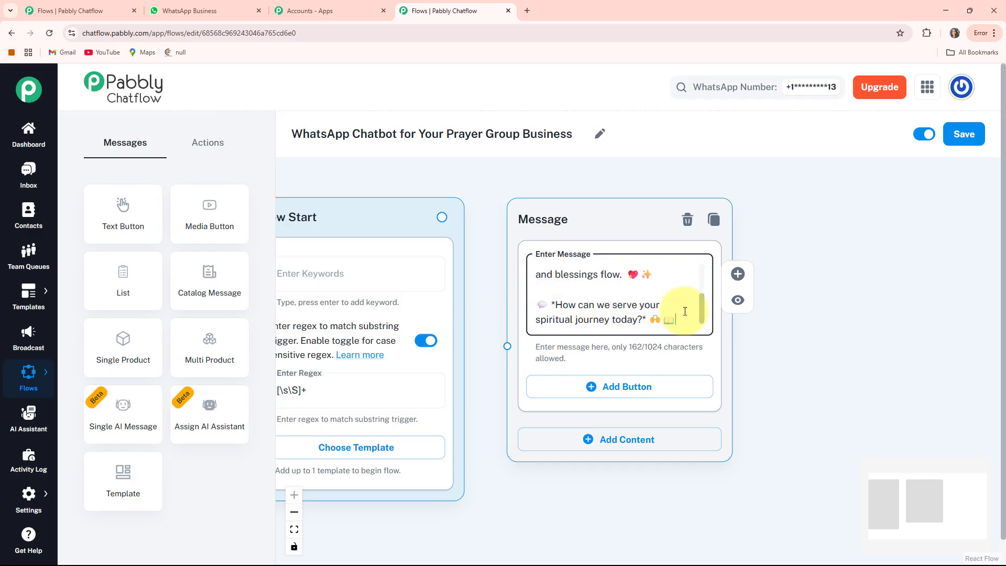
# Add a first button labelled "Prayer Request ✍️" to the welcome message.
pyautogui.moveTo(801, 381); pyautogui.dragTo(784, 337)
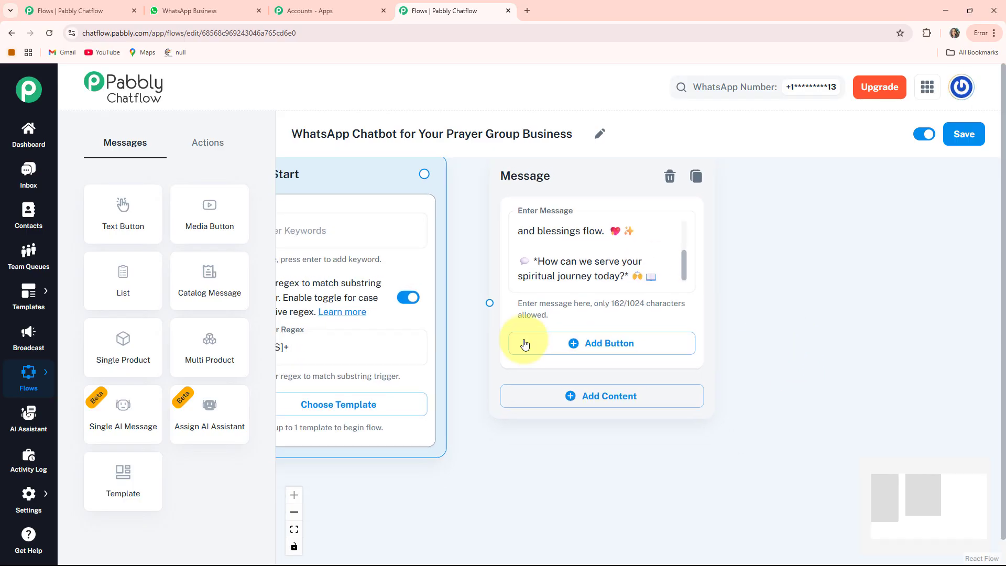
pyautogui.moveTo(475, 449); pyautogui.dragTo(489, 473)
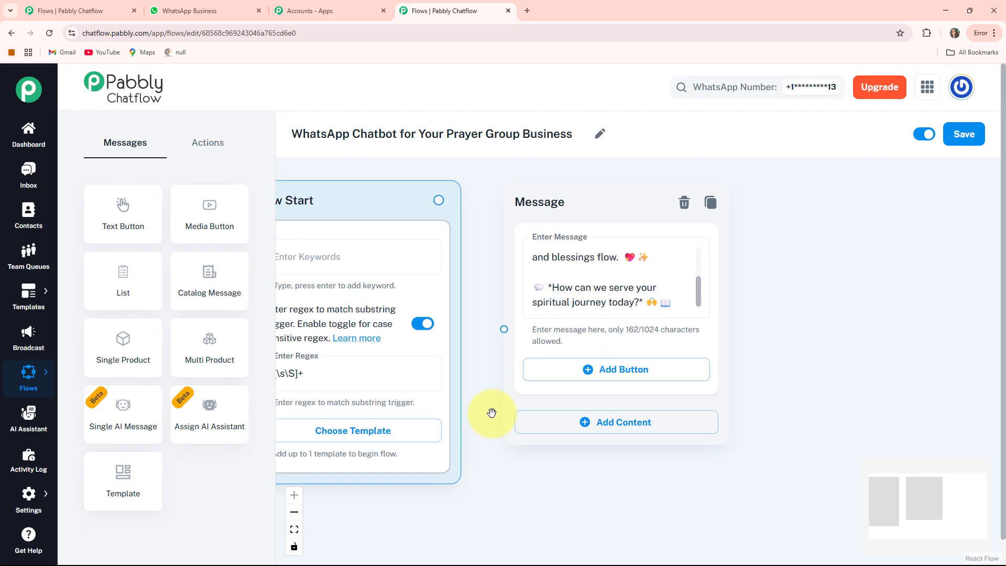
pyautogui.click(654, 376)
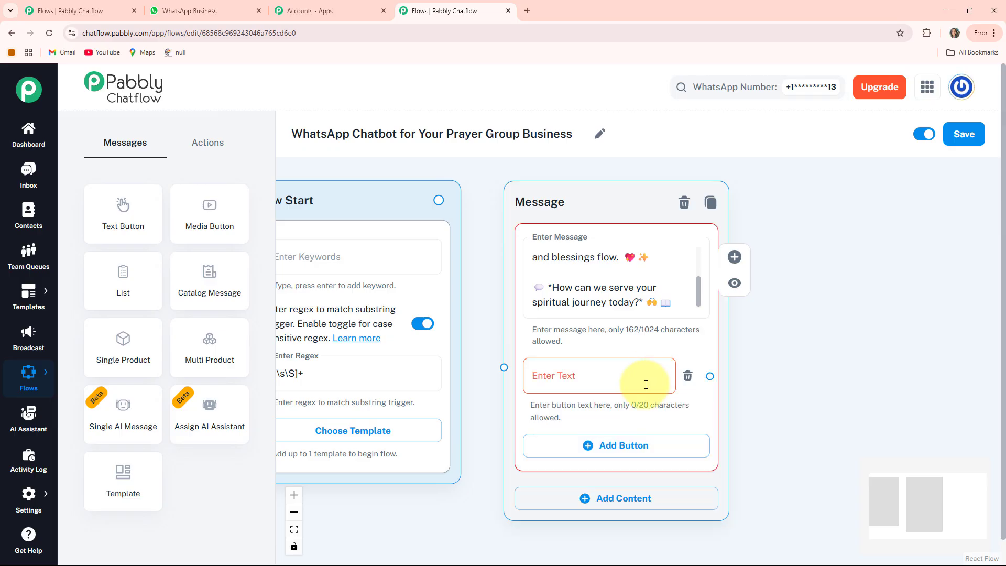
pyautogui.click(555, 384)
pyautogui.write('Prayer Request ✍️')
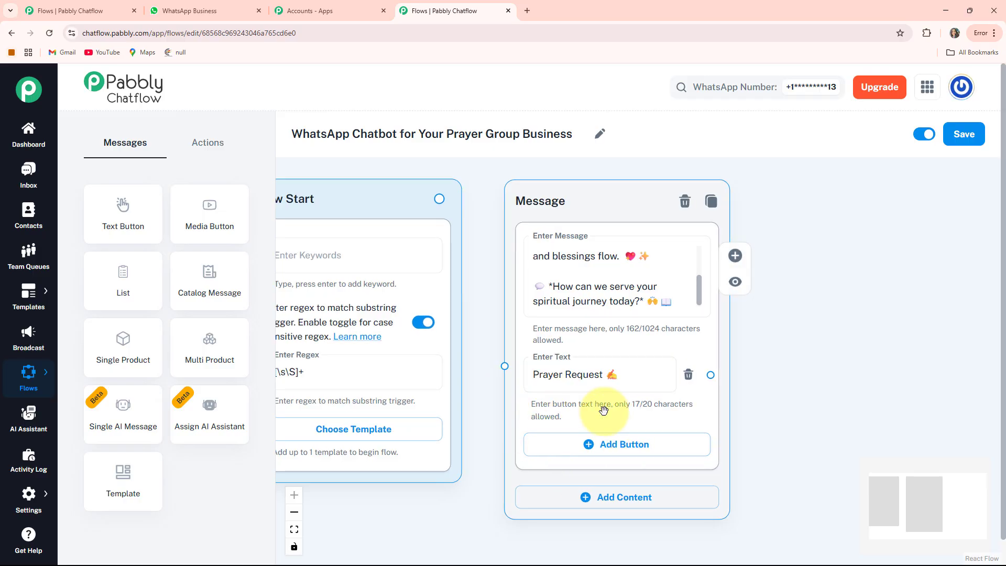
# Add two more buttons to the welcome message, labelled "Prayer Sessions 🗓️" and "Set Reminders 🔔".
pyautogui.moveTo(773, 449); pyautogui.dragTo(765, 388)
pyautogui.click(585, 390)
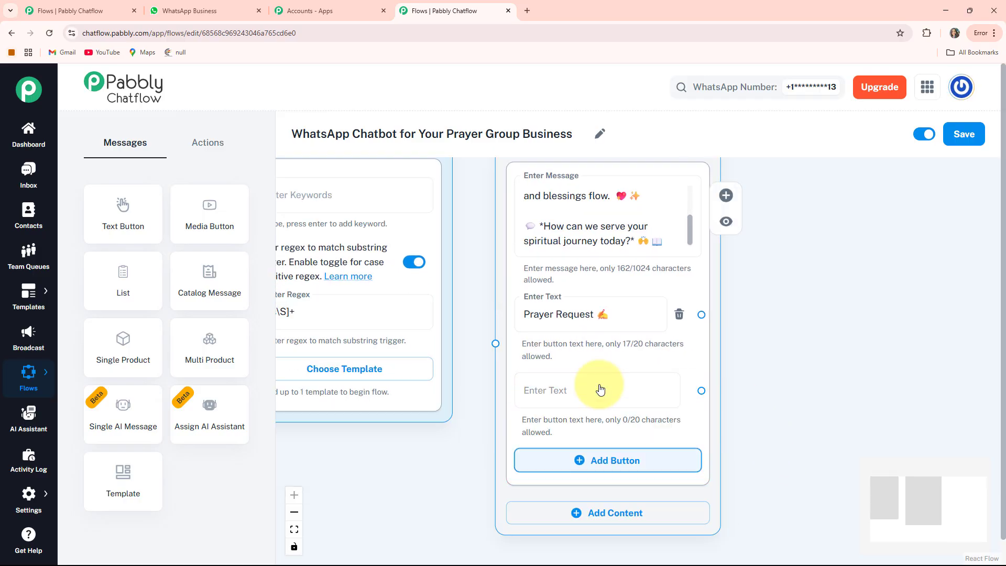
pyautogui.click(600, 389)
pyautogui.write('Prayer Sessions 🗓️')
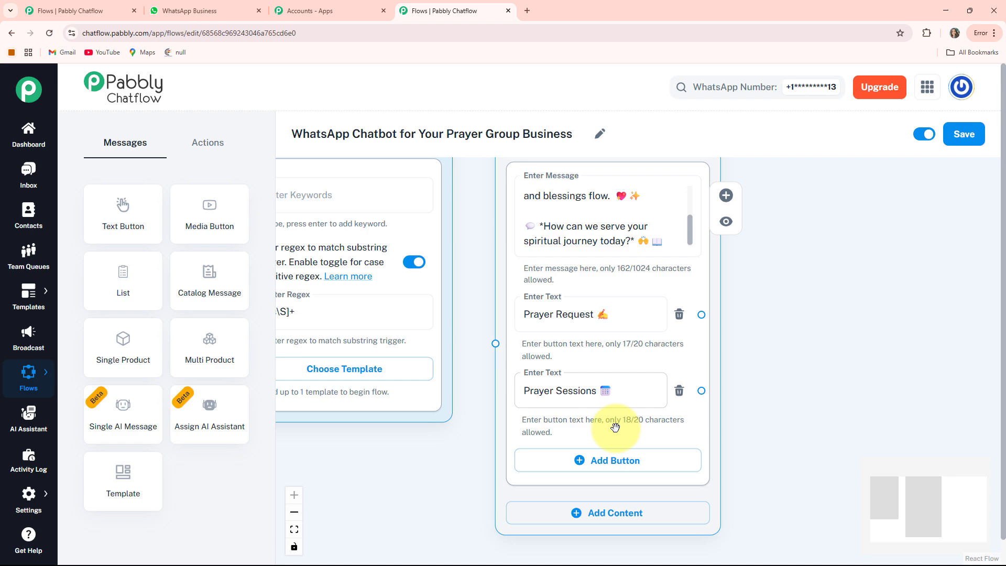
pyautogui.moveTo(745, 442); pyautogui.dragTo(738, 391)
pyautogui.click(572, 419)
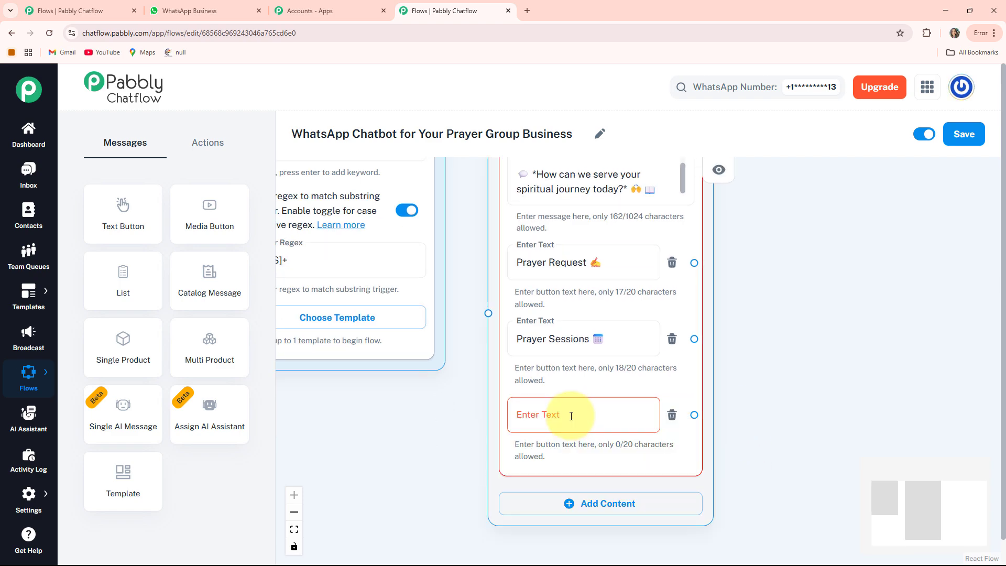
pyautogui.click(571, 415)
pyautogui.write('Set Reminders 🔔')
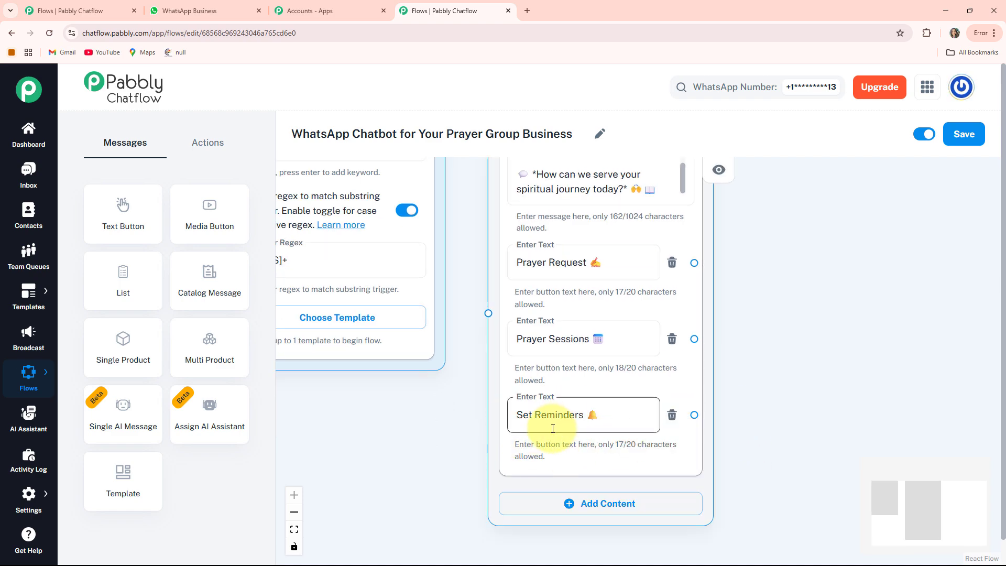
# Connect the Flow Start node to the welcome Message node and move the message slightly closer to it.
pyautogui.scroll(-2, 454, 404)
pyautogui.scroll(-1, 454, 403)
pyautogui.moveTo(422, 407); pyautogui.dragTo(426, 445)
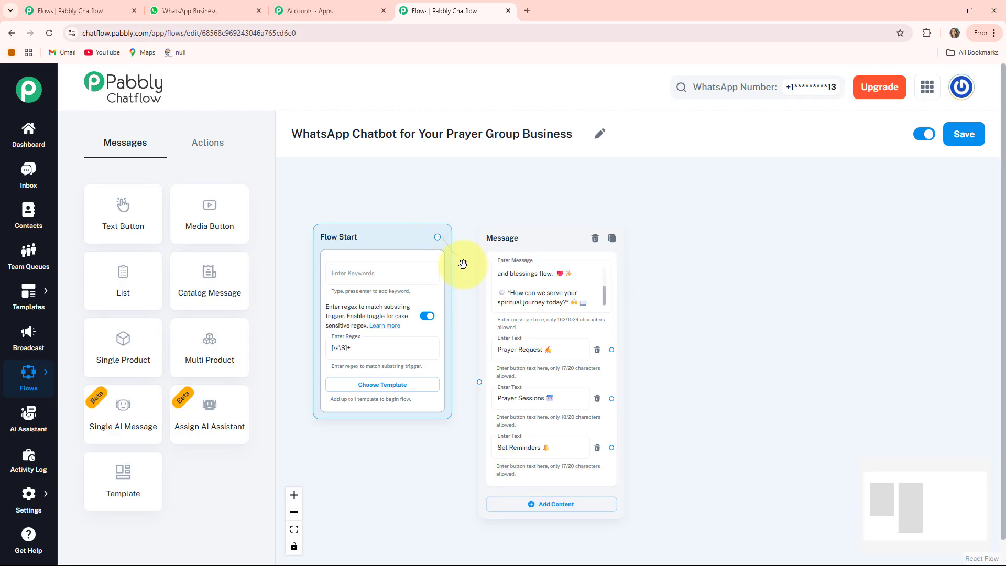
pyautogui.moveTo(465, 381); pyautogui.dragTo(478, 382)
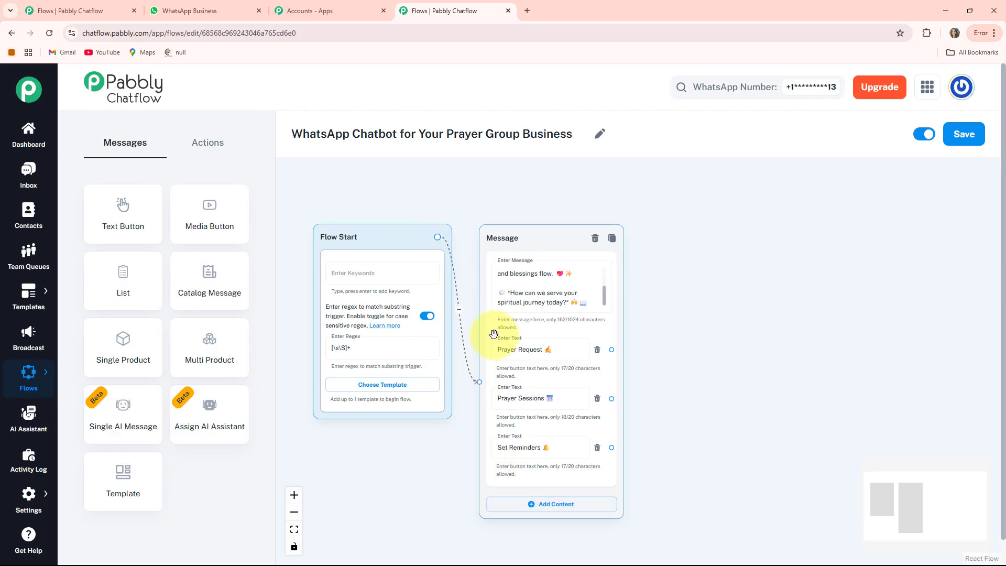
pyautogui.moveTo(539, 231); pyautogui.dragTo(529, 219)
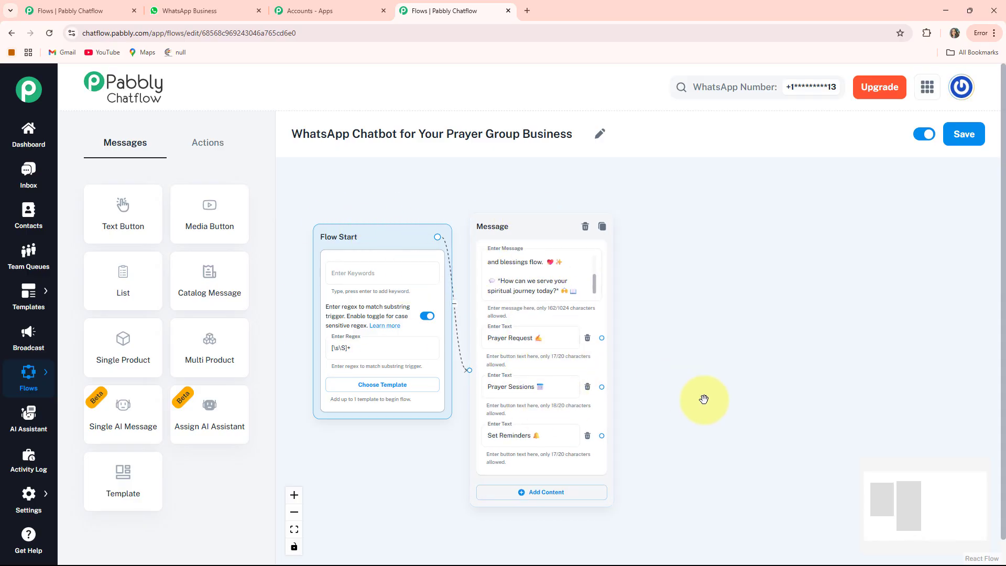
# Add an Ask Question node beside the welcome message with the text "We're honored to pray with you. *Please Share Your Full Name:* 😊".
pyautogui.scroll(3, 685, 375)
pyautogui.scroll(1, 684, 376)
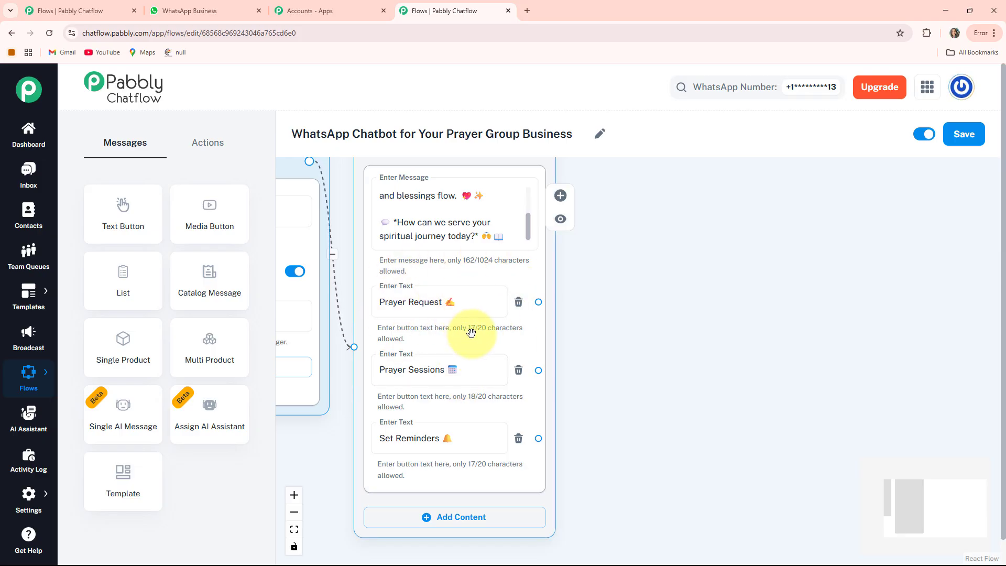
pyautogui.moveTo(654, 355); pyautogui.dragTo(612, 359)
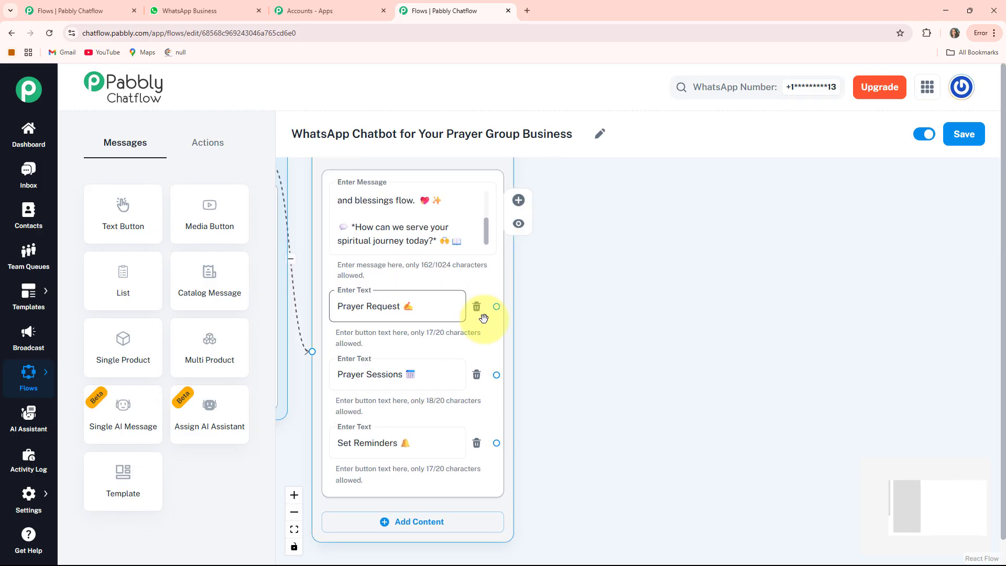
pyautogui.click(210, 144)
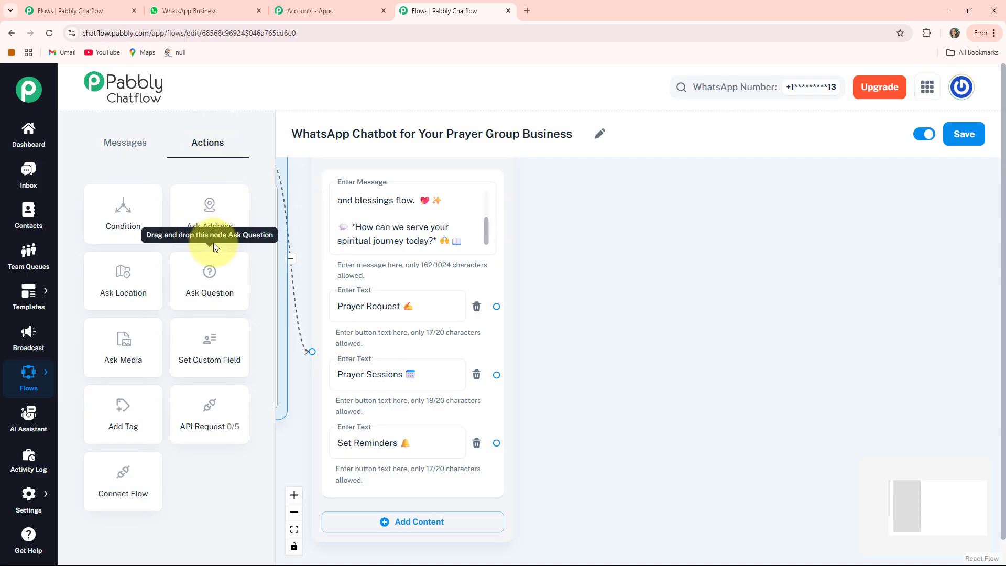
pyautogui.click(220, 281)
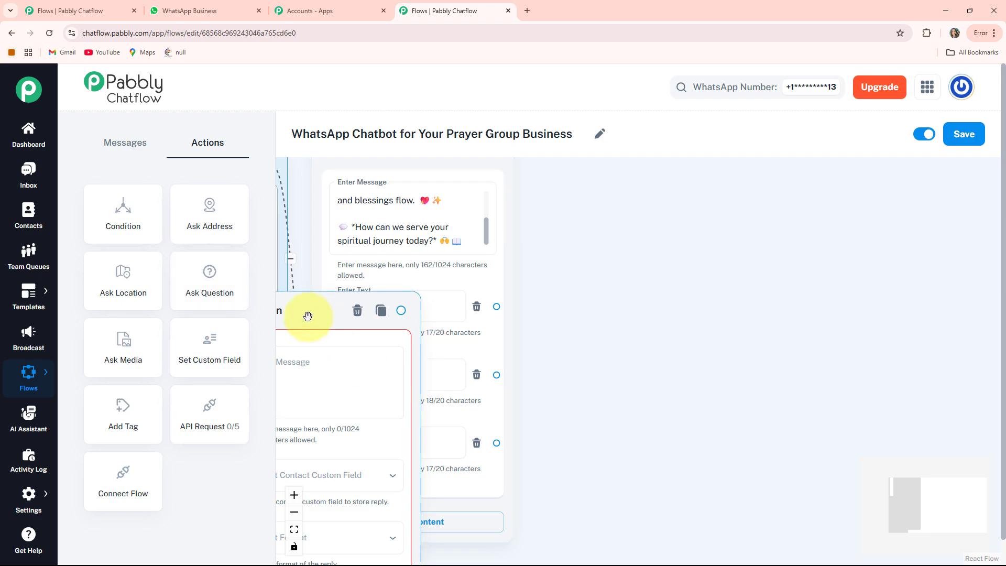
pyautogui.moveTo(299, 311); pyautogui.dragTo(629, 214)
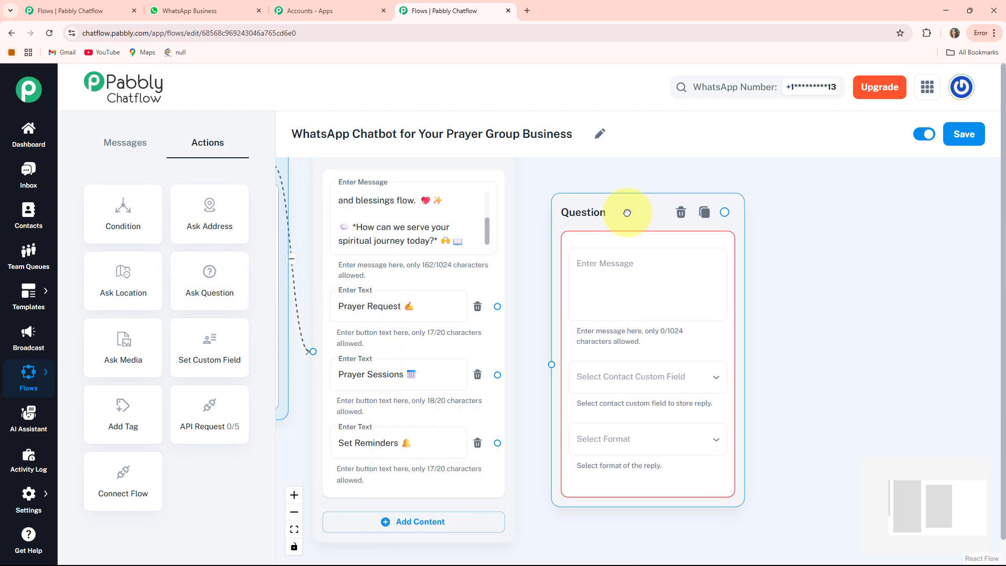
pyautogui.scroll(1, 691, 234)
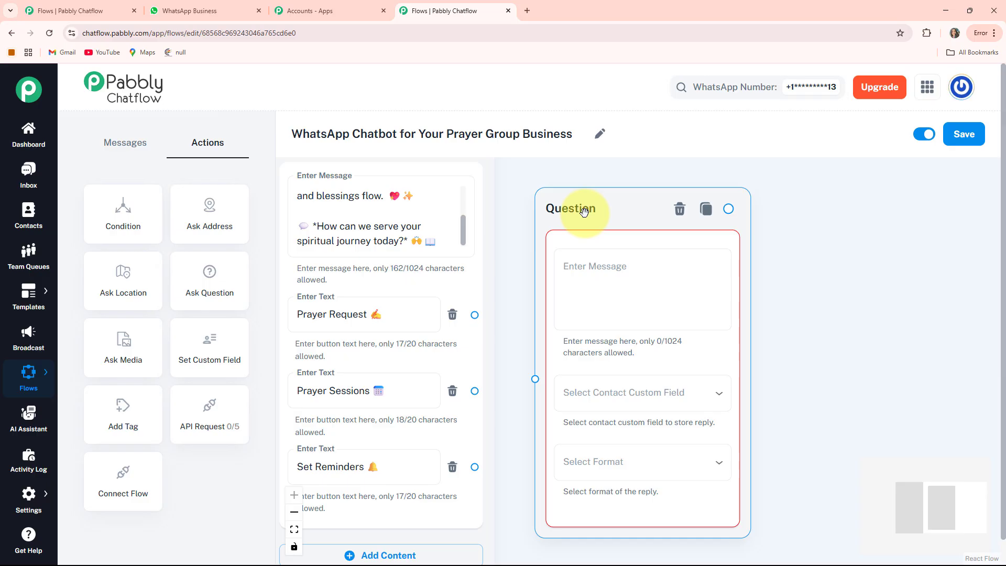
pyautogui.moveTo(584, 210); pyautogui.dragTo(589, 211)
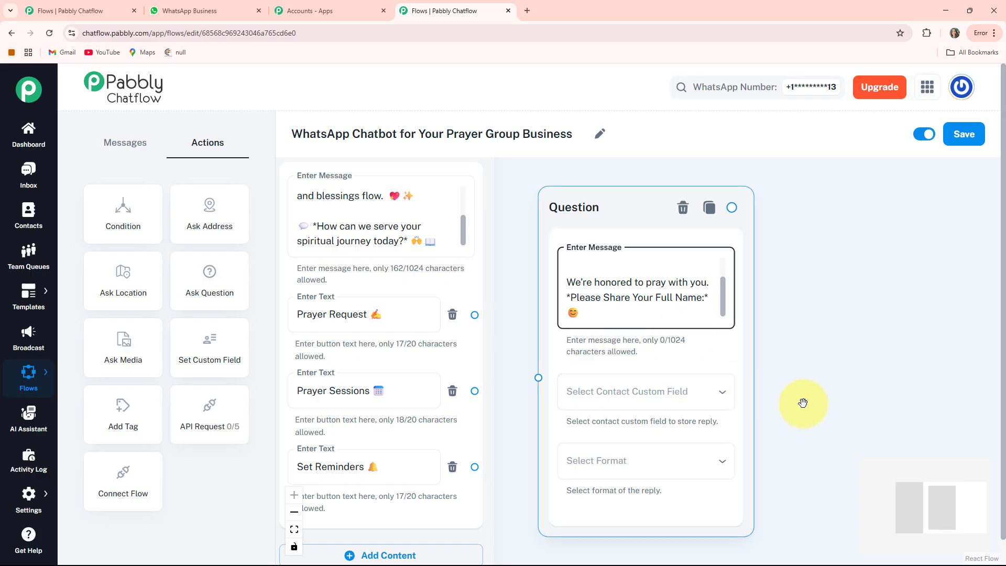
# Store the full-name question's reply in the FullName contact custom field and set the reply format to Text.
pyautogui.moveTo(801, 403); pyautogui.dragTo(793, 345)
pyautogui.click(693, 339)
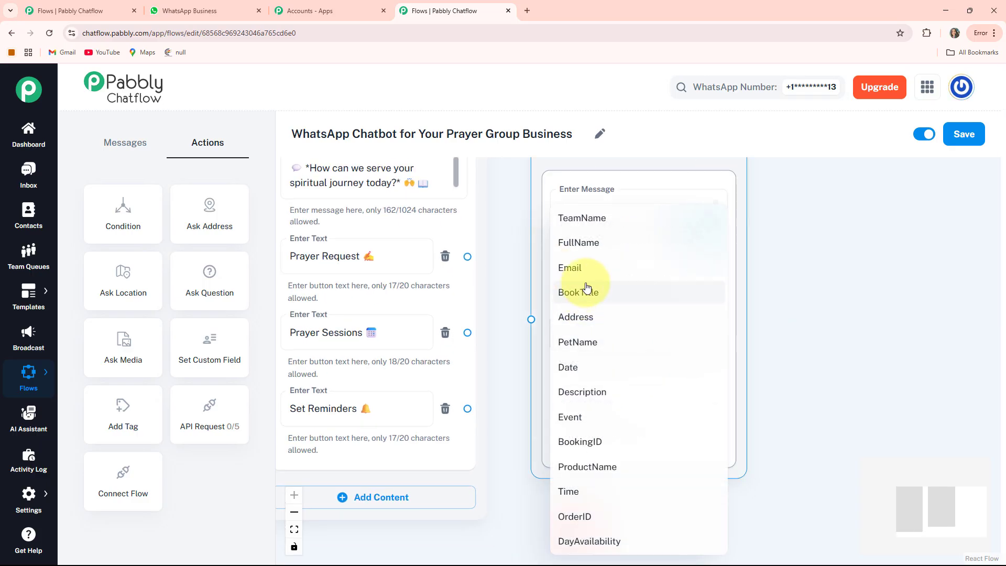
pyautogui.click(597, 246)
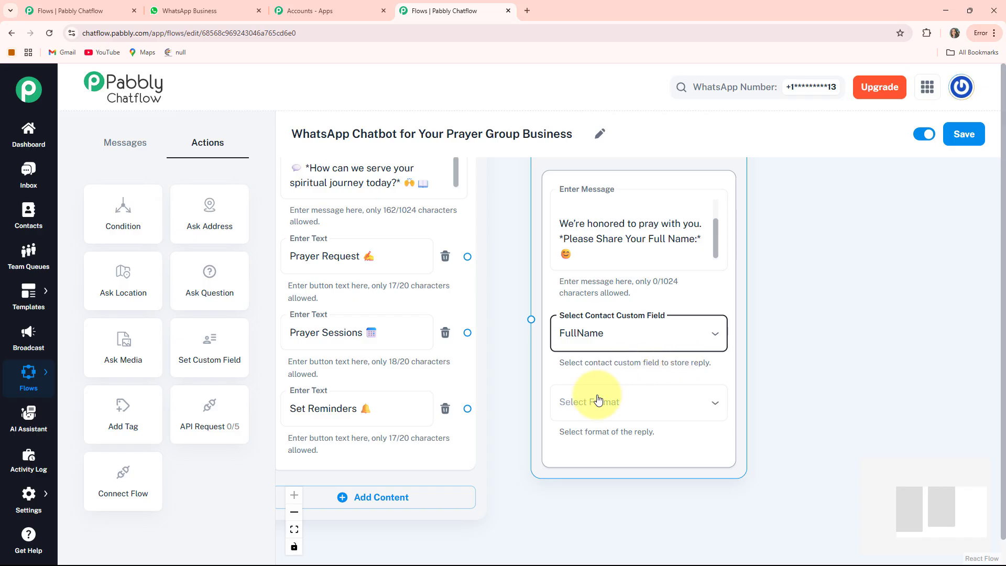
pyautogui.click(591, 412)
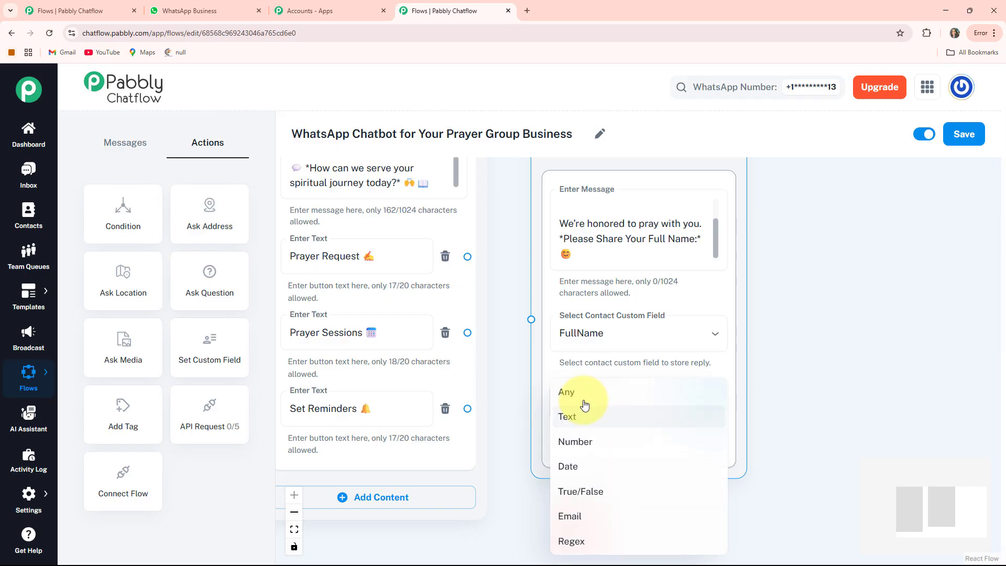
pyautogui.click(578, 415)
pyautogui.scroll(-3, 768, 351)
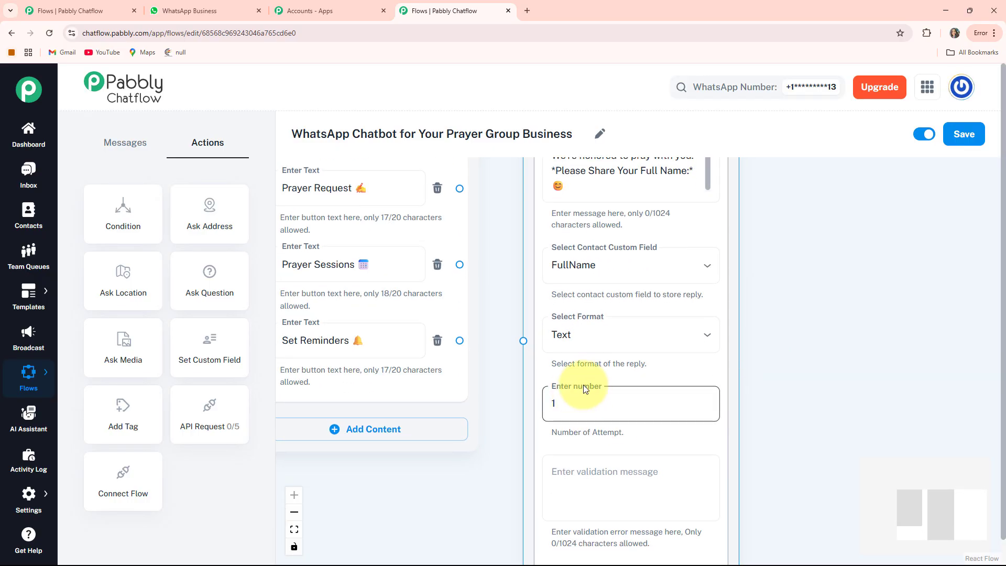
pyautogui.scroll(-1, 797, 465)
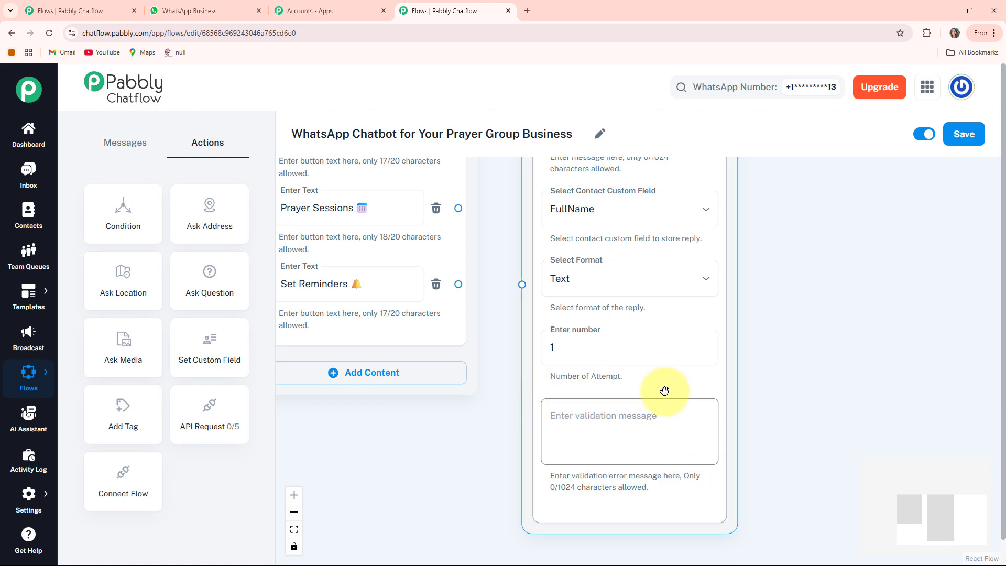
# Connect the welcome message's "Prayer Request" button to the full-name Question node.
pyautogui.moveTo(499, 329); pyautogui.dragTo(517, 488)
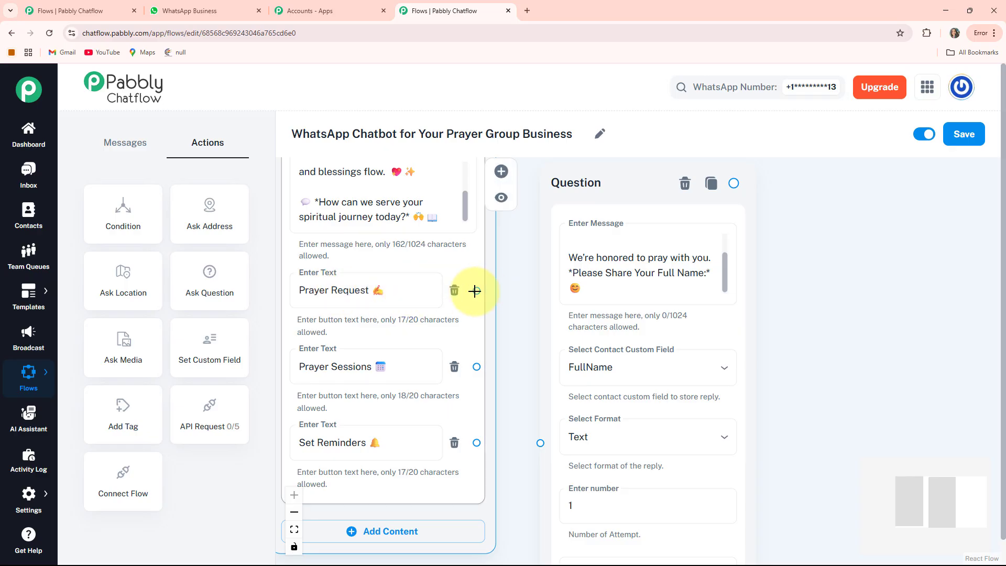
pyautogui.moveTo(484, 293); pyautogui.dragTo(499, 321)
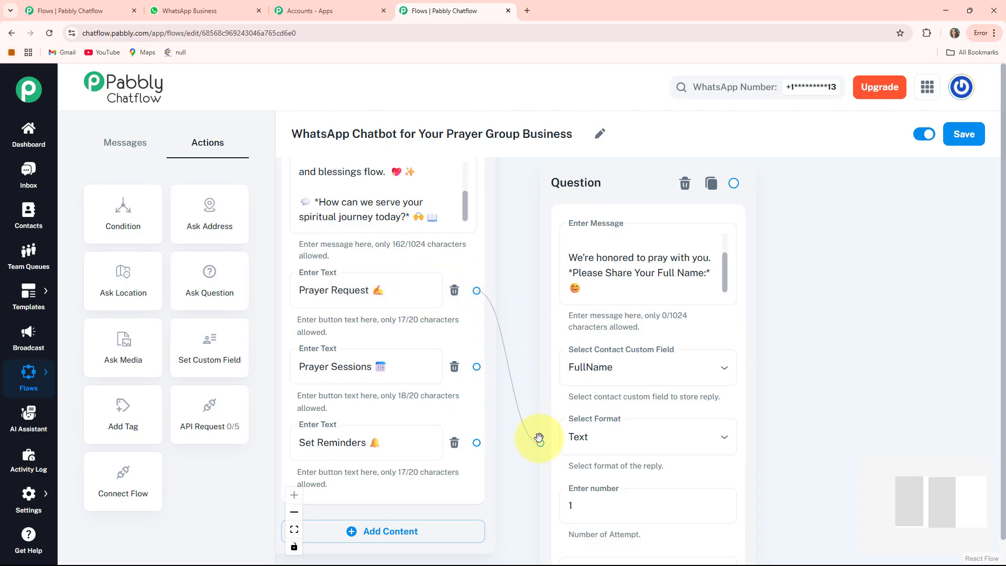
pyautogui.moveTo(540, 439); pyautogui.dragTo(540, 442)
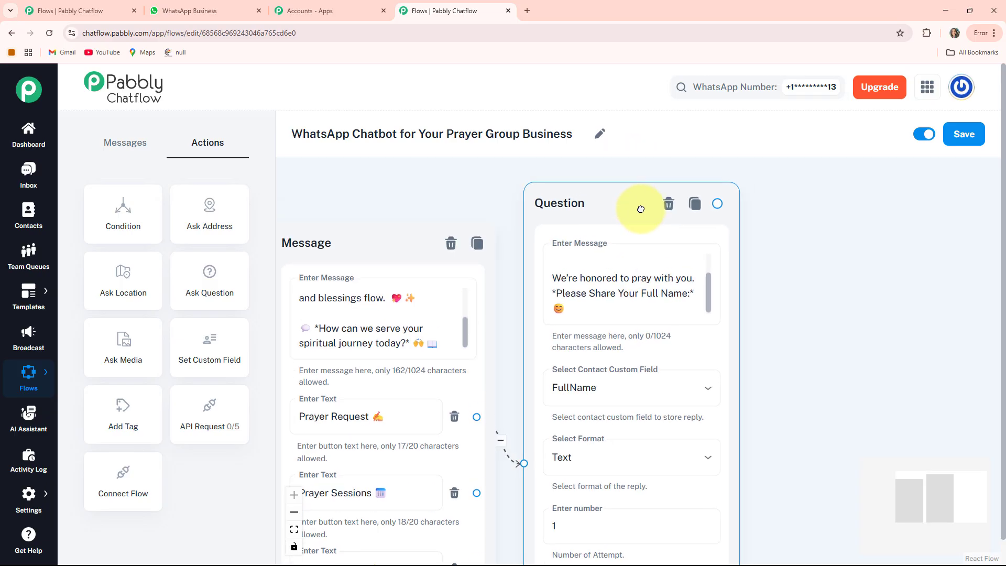
pyautogui.moveTo(827, 351); pyautogui.dragTo(697, 307)
# Add a second Ask Question node beside the full-name question with the message ending in "*Please share your prayer request* 👇 ✨".
pyautogui.scroll(-3, 697, 308)
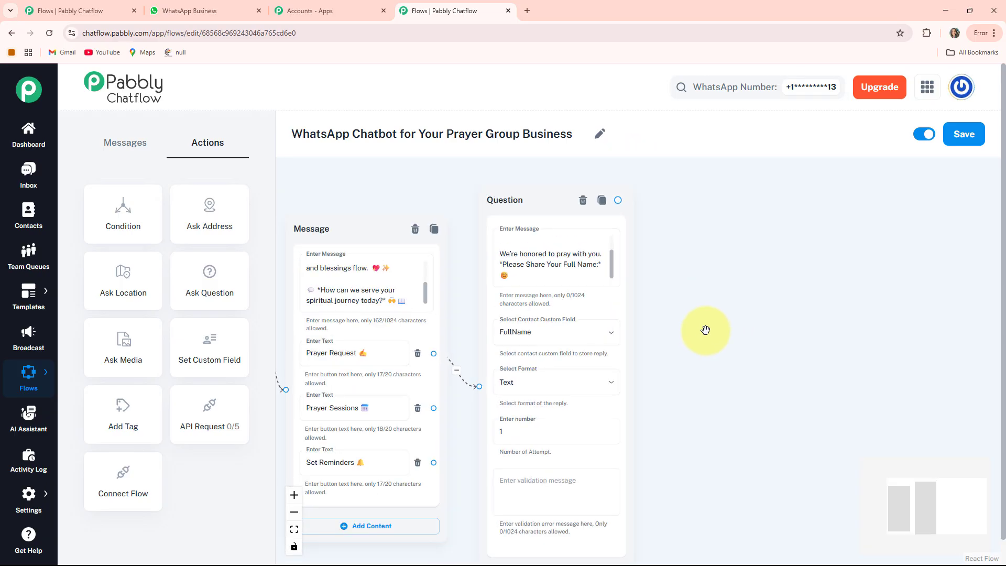
pyautogui.moveTo(737, 354); pyautogui.dragTo(685, 348)
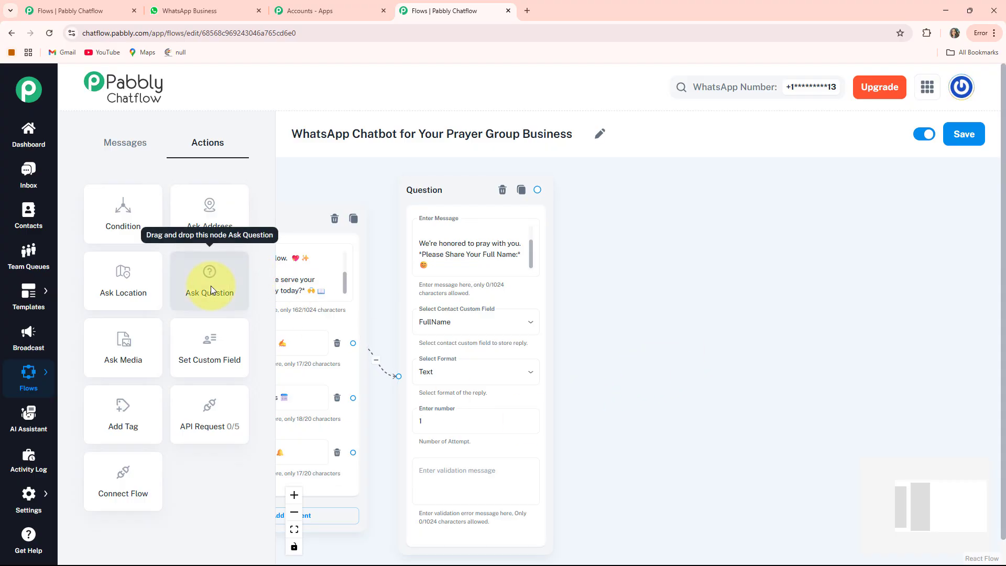
pyautogui.moveTo(211, 285); pyautogui.dragTo(681, 312)
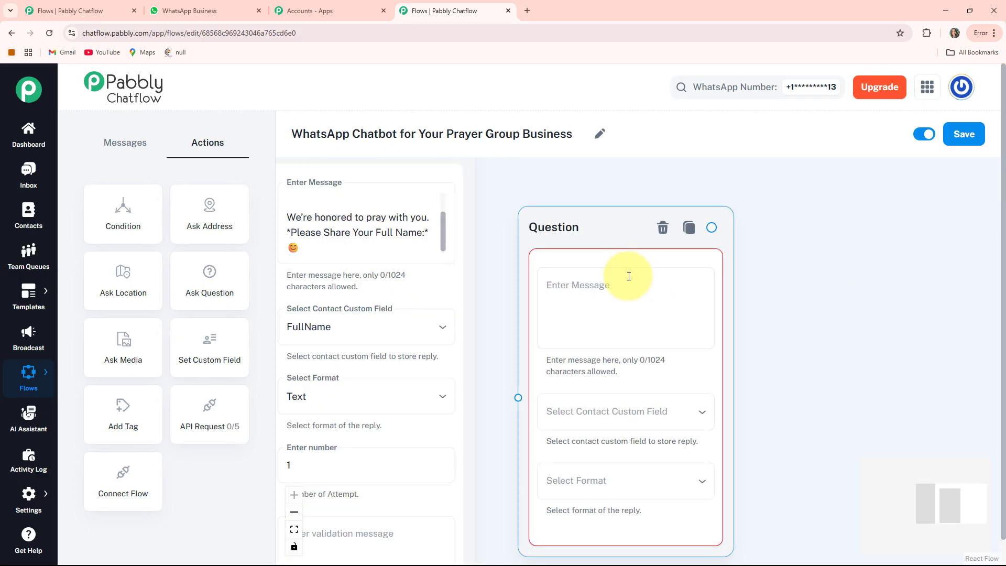
pyautogui.click(629, 276)
pyautogui.hotkey('ctrl', 'v')
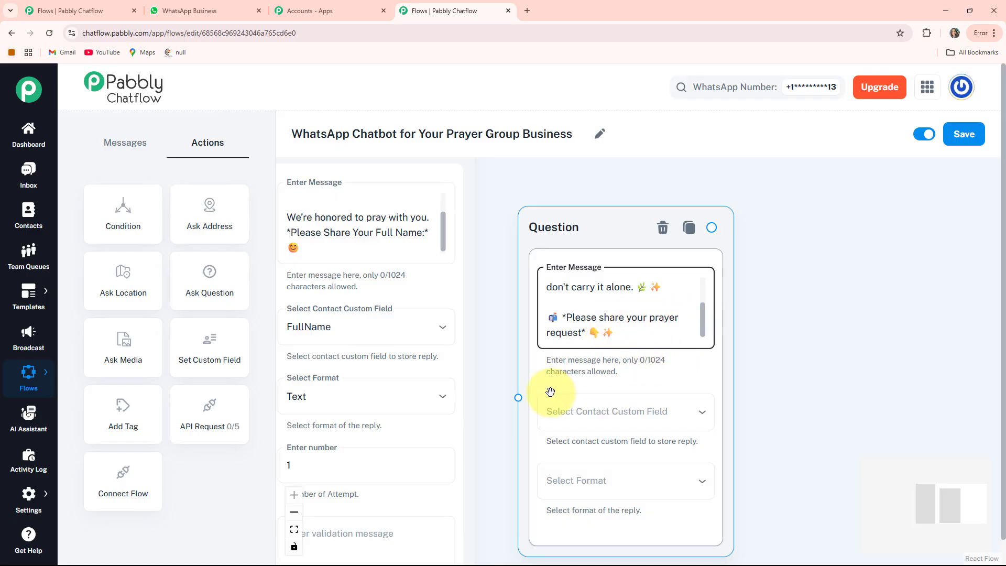
# Store the prayer-request question's reply in the Description custom field and set the reply format to Any.
pyautogui.click(644, 411)
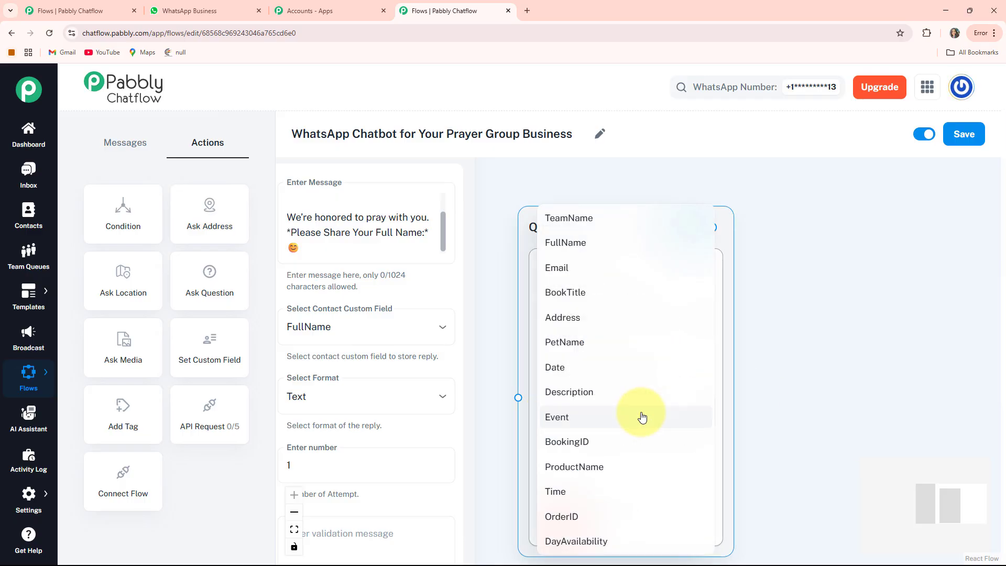
pyautogui.click(618, 394)
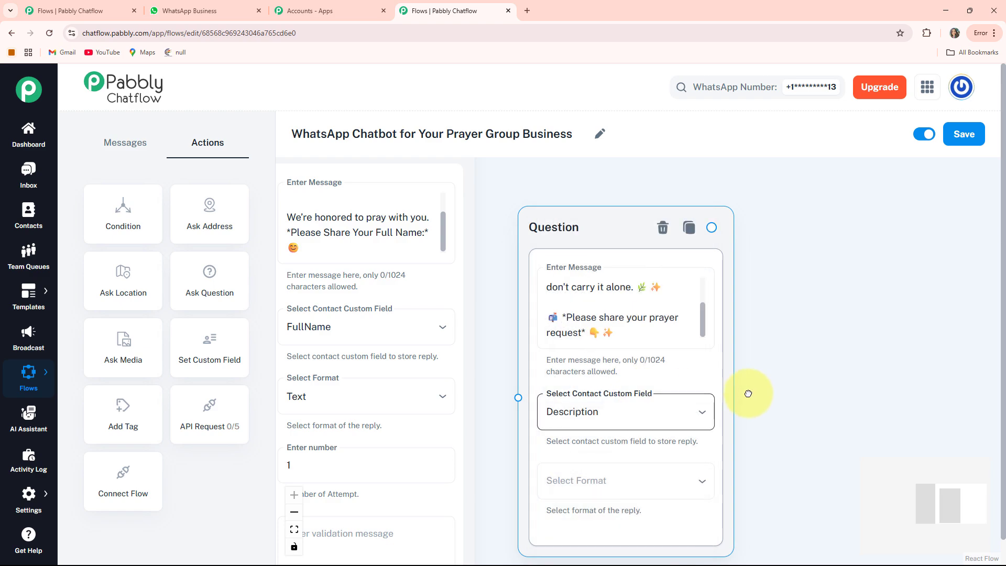
pyautogui.scroll(-2, 748, 394)
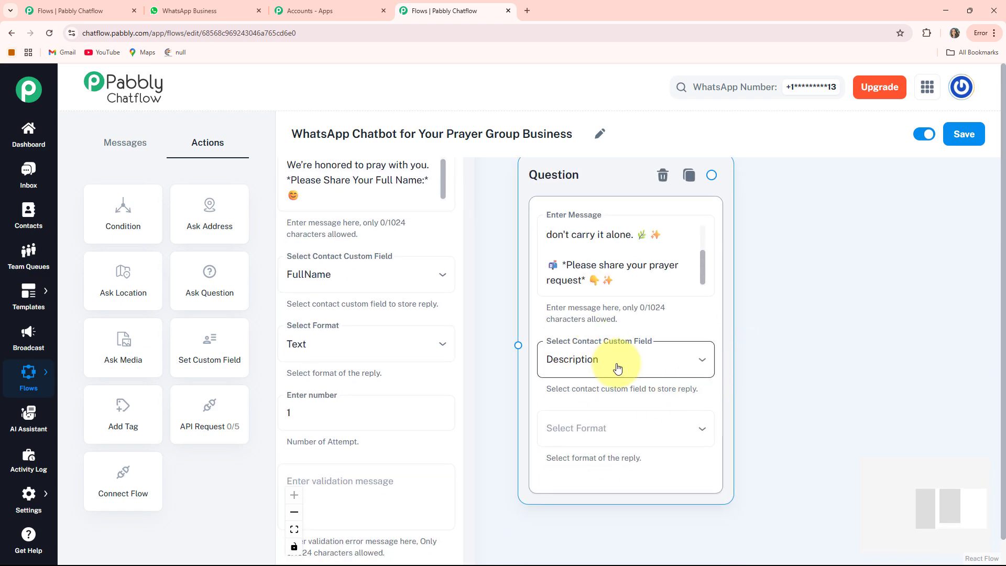
pyautogui.click(619, 428)
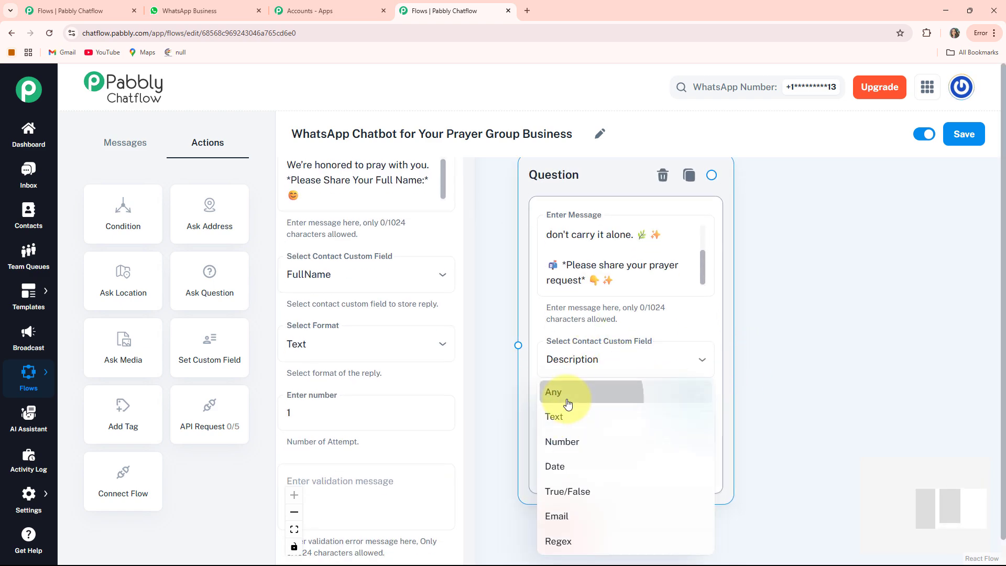
pyautogui.click(566, 399)
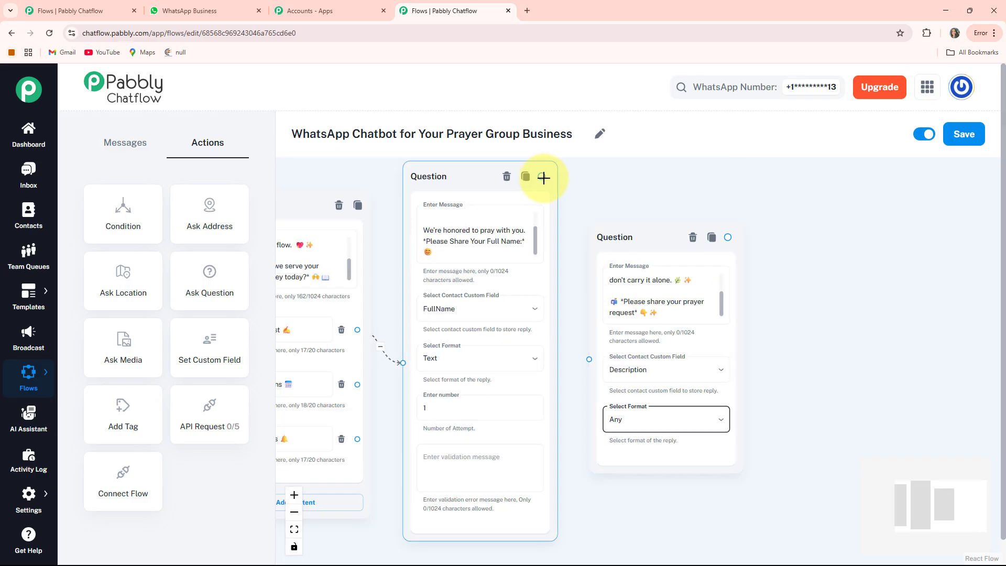
# Connect the full-name Question node to the prayer-request Question node.
pyautogui.moveTo(543, 178); pyautogui.dragTo(561, 335)
pyautogui.moveTo(587, 374); pyautogui.dragTo(589, 370)
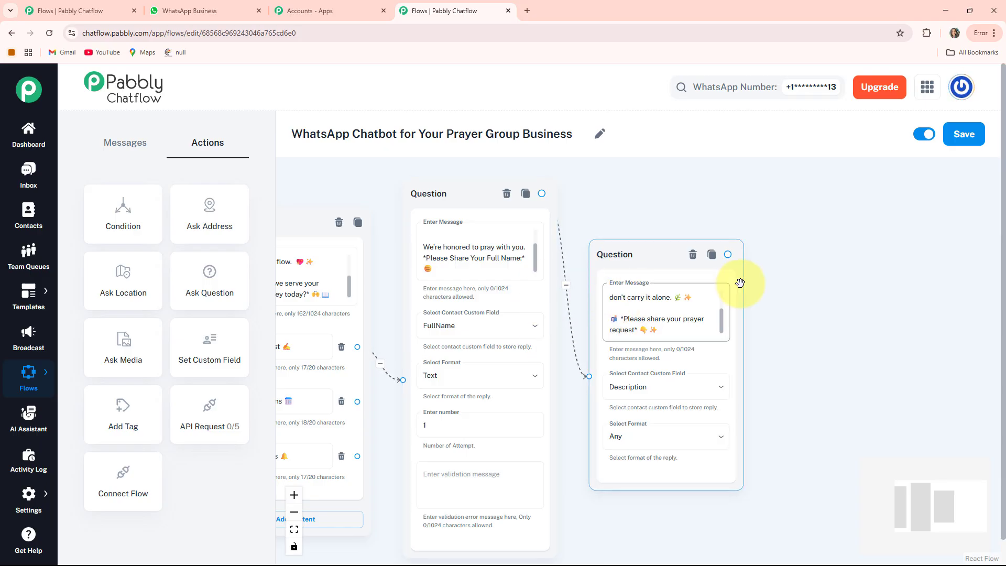
pyautogui.scroll(-3, 709, 457)
pyautogui.scroll(2, 552, 384)
pyautogui.moveTo(755, 311); pyautogui.dragTo(755, 332)
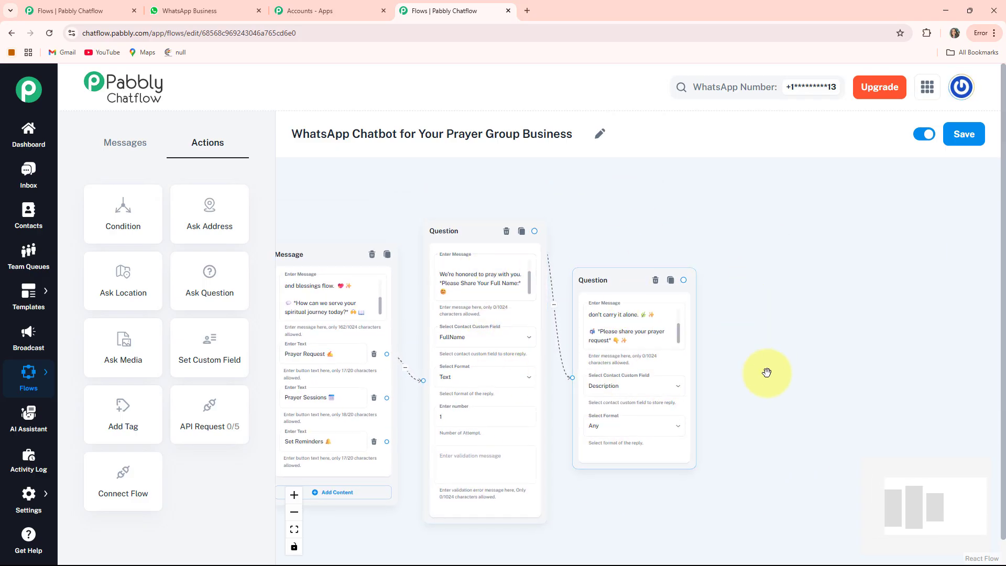
# Create a connected Text + Button message node following the prayer-request question.
pyautogui.moveTo(773, 379); pyautogui.dragTo(679, 342)
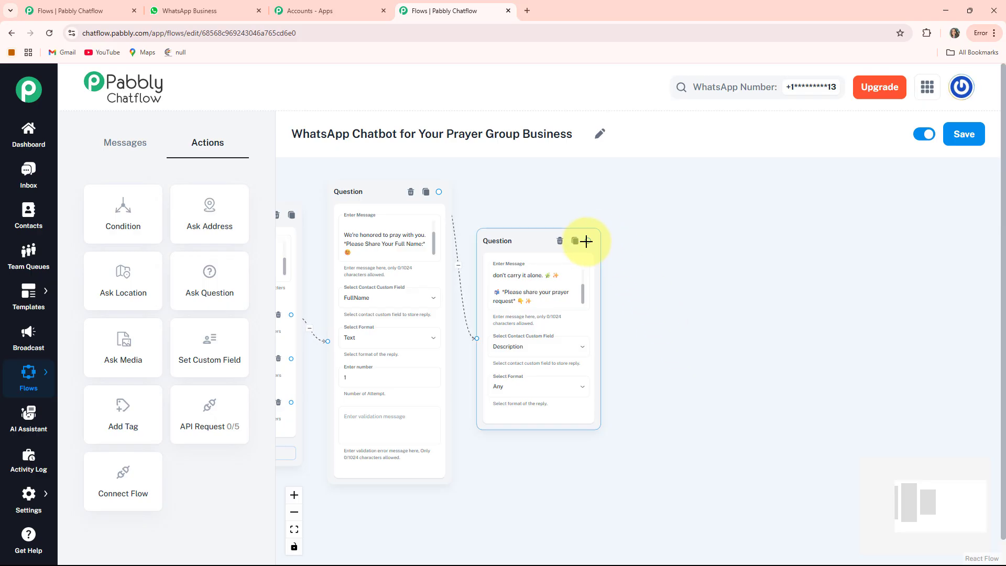
pyautogui.moveTo(665, 326); pyautogui.dragTo(666, 326)
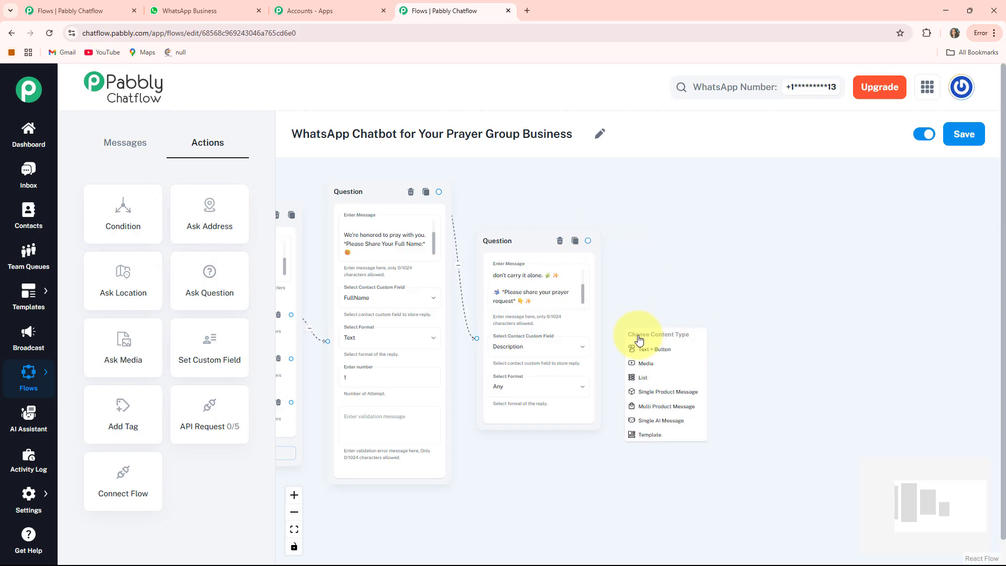
pyautogui.click(661, 349)
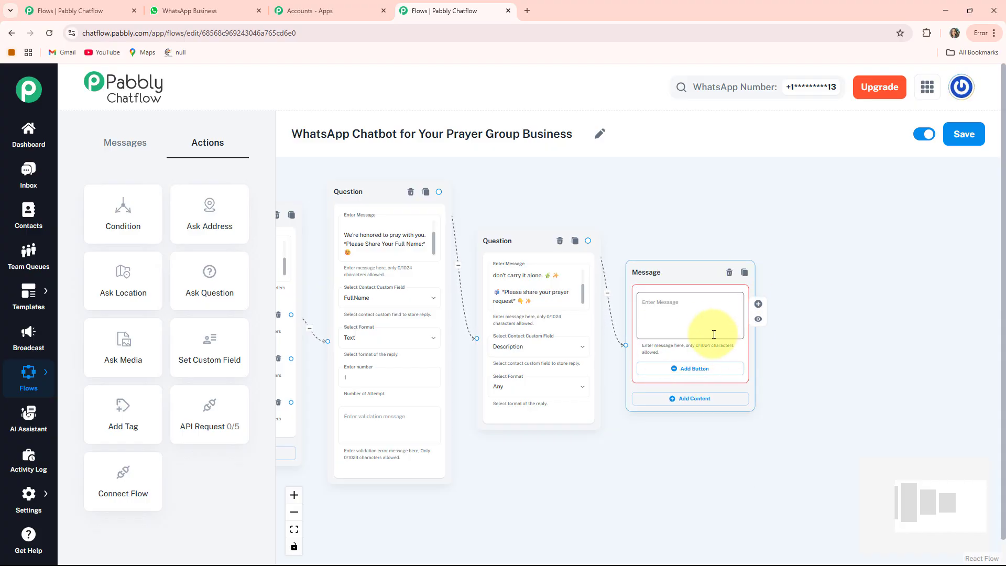
# Fill the new message with the "*Prayer Received!*" confirmation text that thanks the contact using the $FullName variable.
pyautogui.scroll(3, 714, 333)
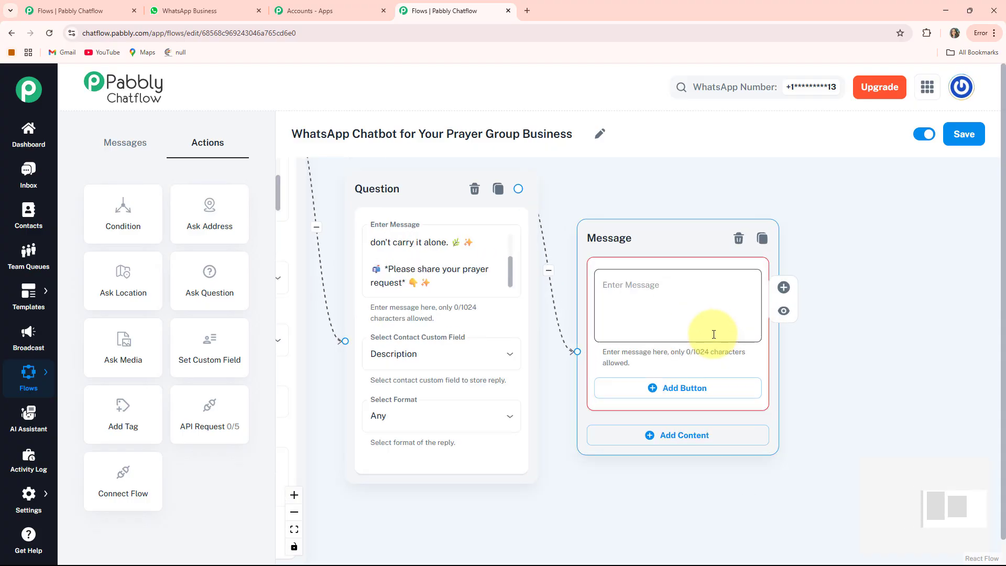
pyautogui.click(689, 302)
pyautogui.hotkey('ctrl', 'v')
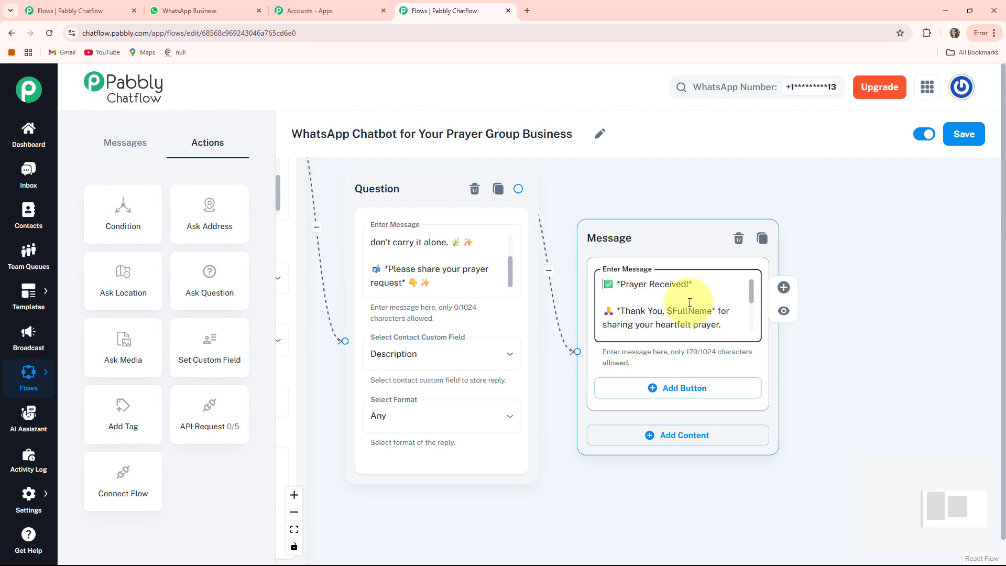
pyautogui.scroll(1, 689, 302)
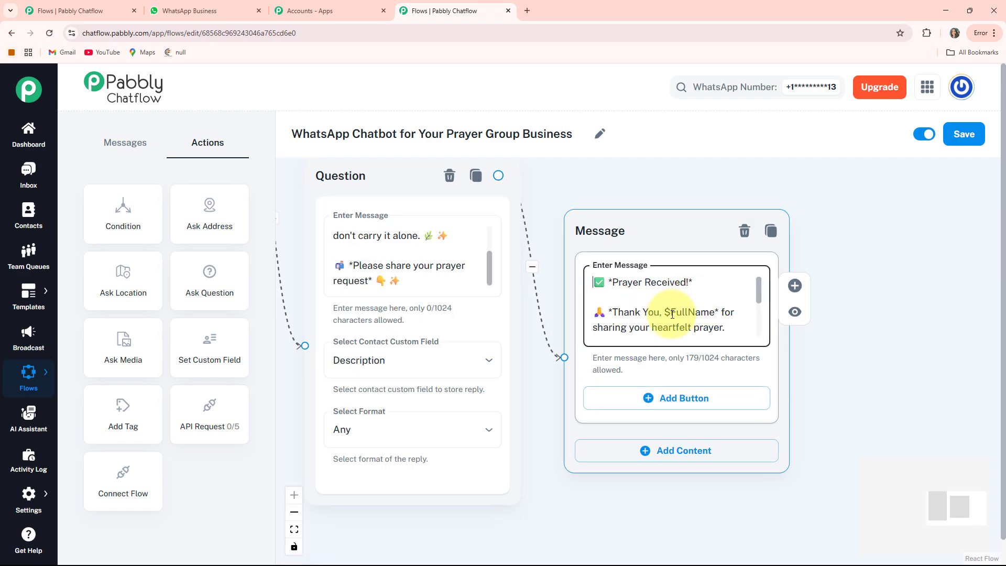
pyautogui.click(672, 313)
pyautogui.scroll(-1, 676, 310)
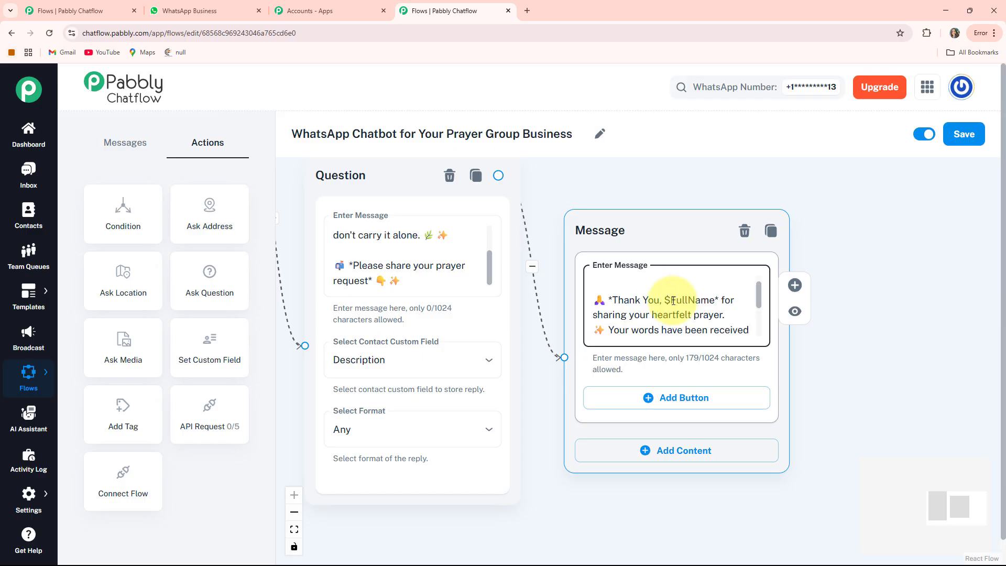
pyautogui.scroll(-3, 702, 319)
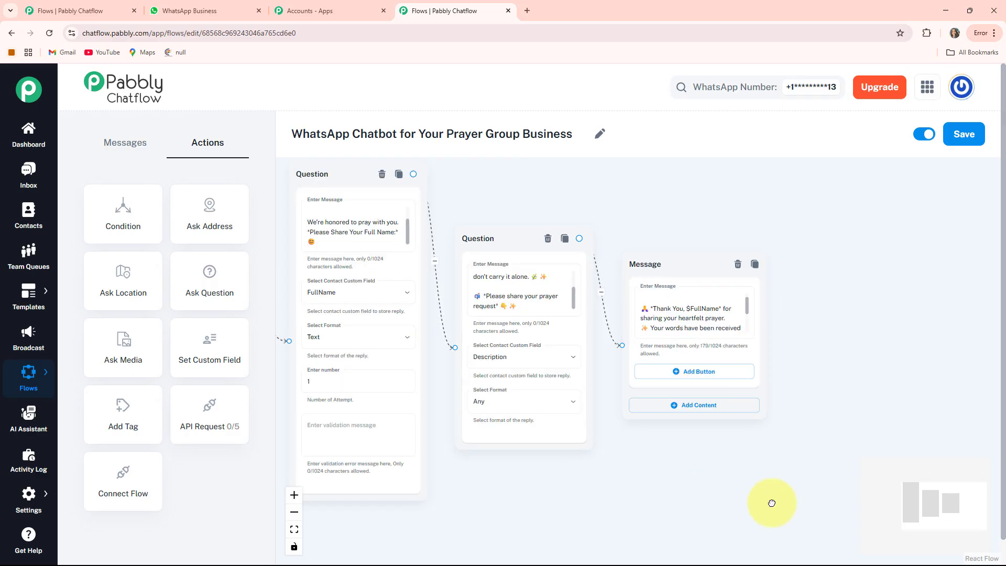
pyautogui.moveTo(492, 528); pyautogui.dragTo(772, 502)
pyautogui.scroll(3, 473, 350)
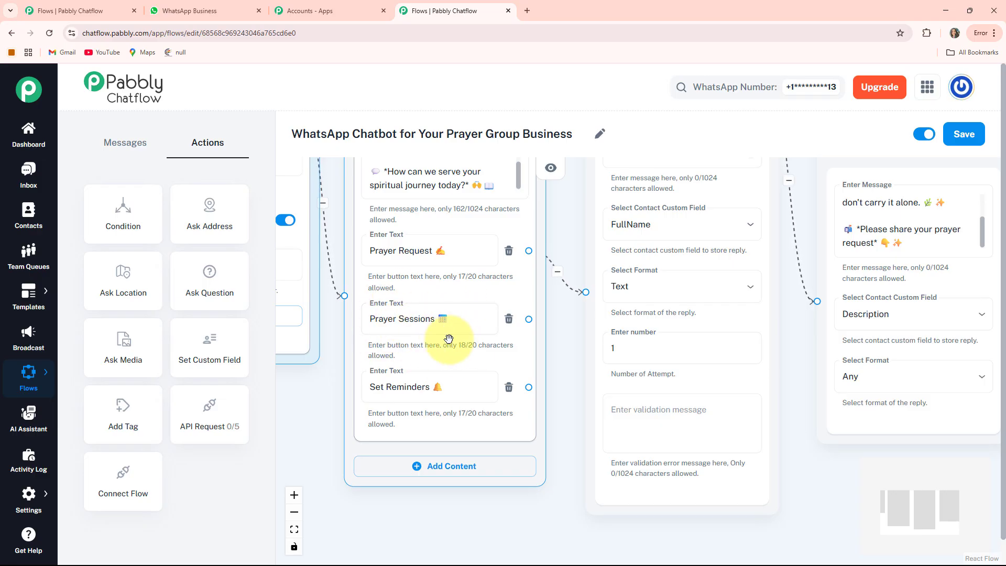
# Create a Text + Button message node linked from the welcome message's "Prayer Sessions" button, placed below that message.
pyautogui.scroll(-2, 465, 480)
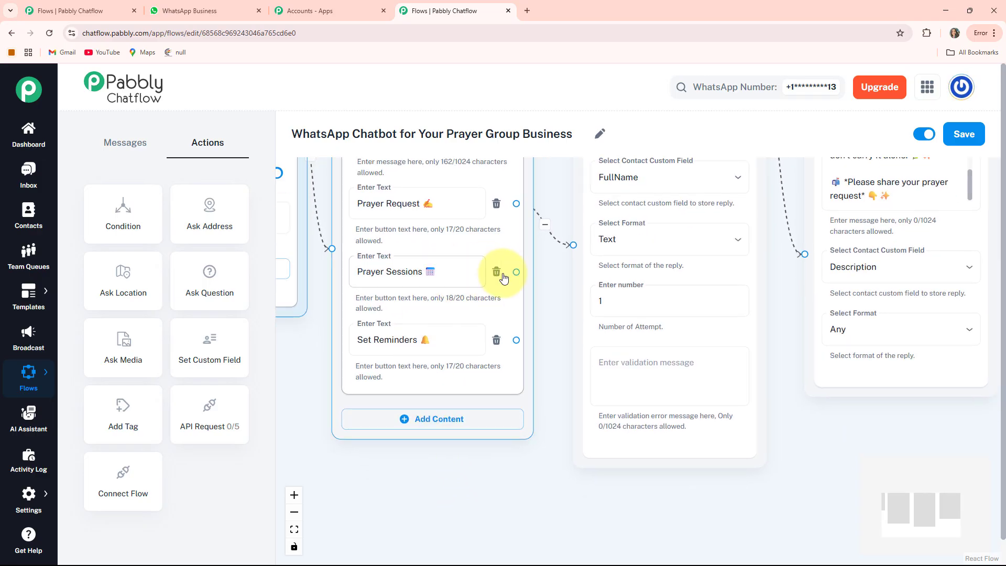
pyautogui.moveTo(516, 270); pyautogui.dragTo(348, 500)
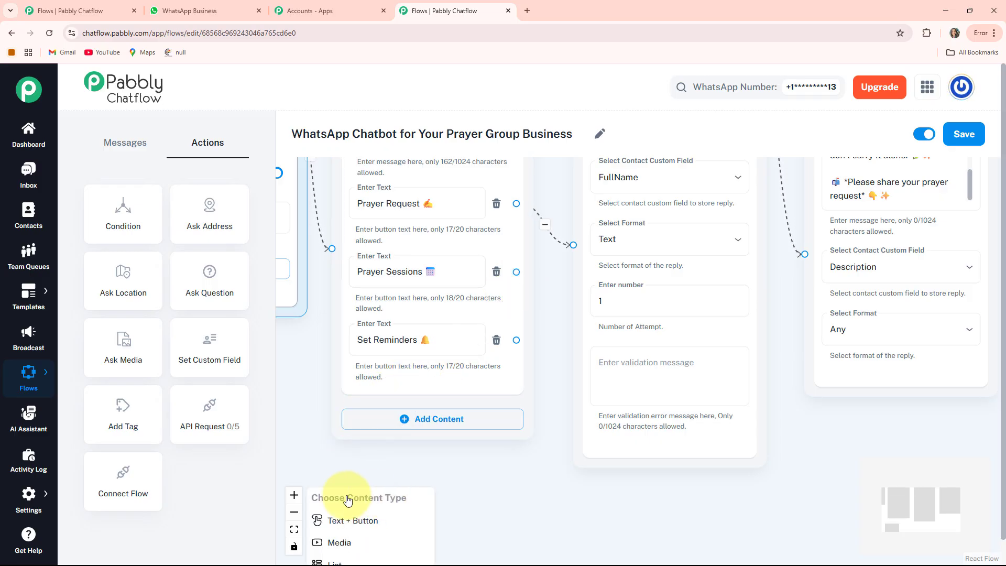
pyautogui.click(349, 526)
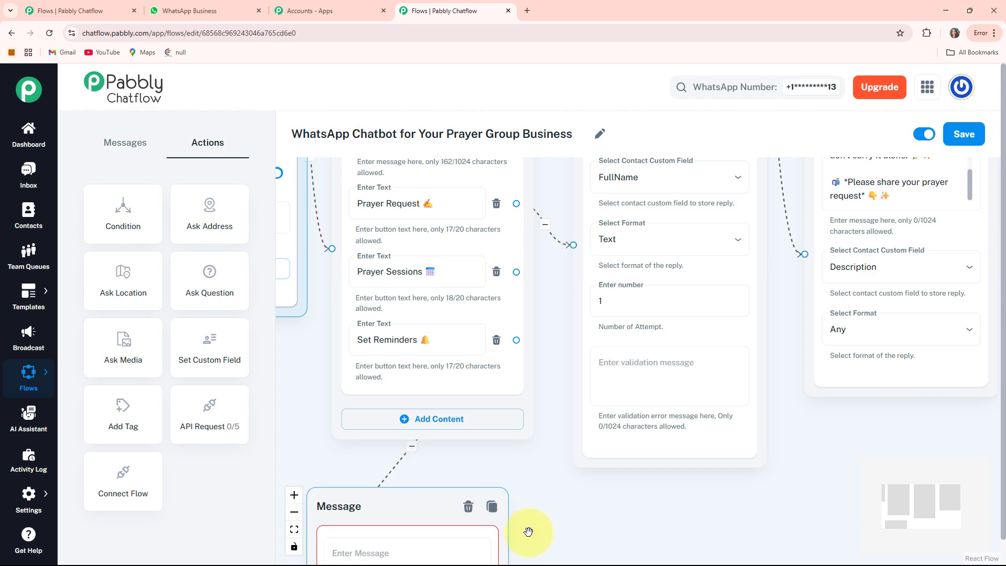
pyautogui.moveTo(386, 410); pyautogui.dragTo(424, 388)
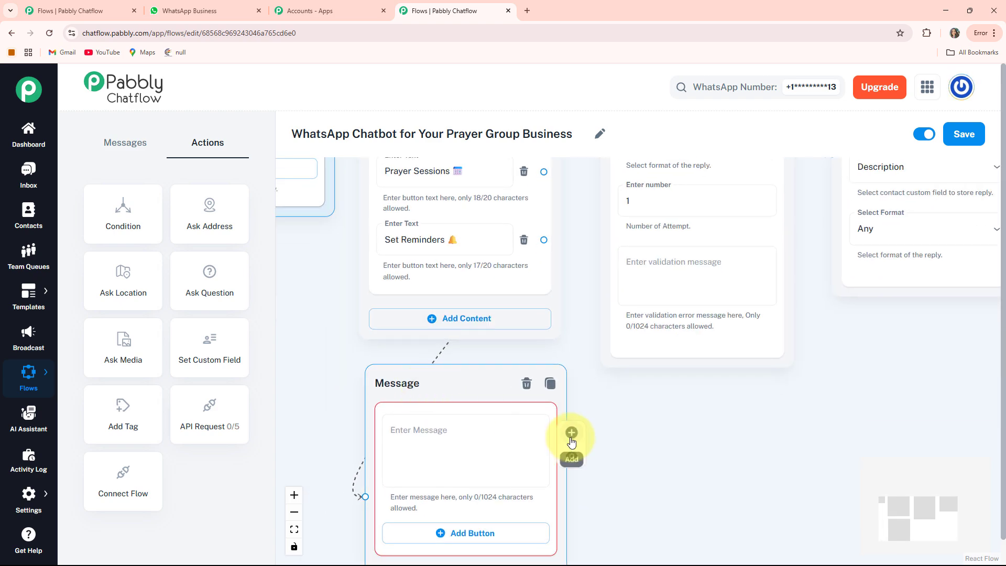
pyautogui.moveTo(625, 457); pyautogui.dragTo(619, 357)
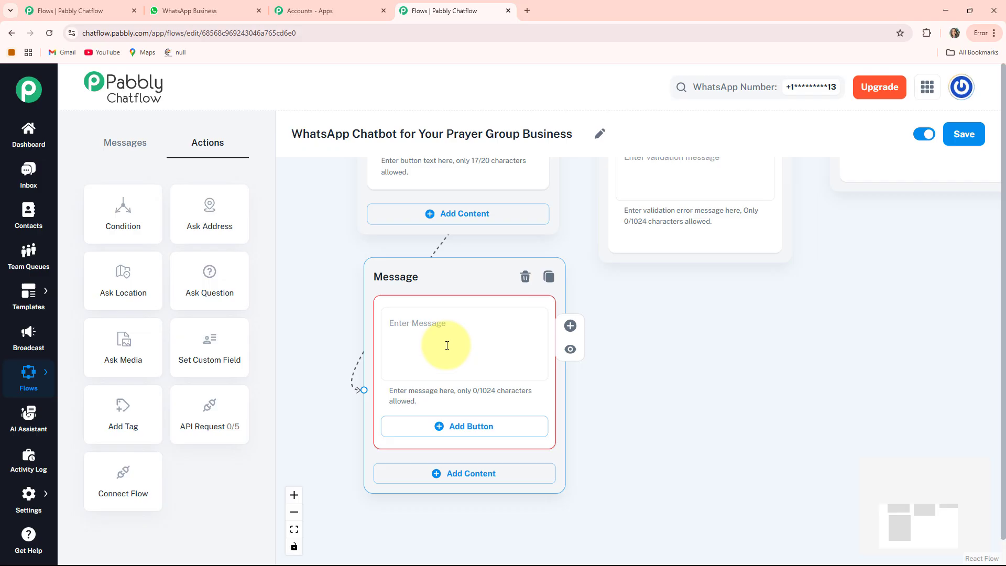
# Fill the new message with the prayer-session details ending in "*Want a reminder before the session starts?*" and add a "Set Reminders 🔔" button.
pyautogui.click(412, 374)
pyautogui.hotkey('ctrl', 'v')
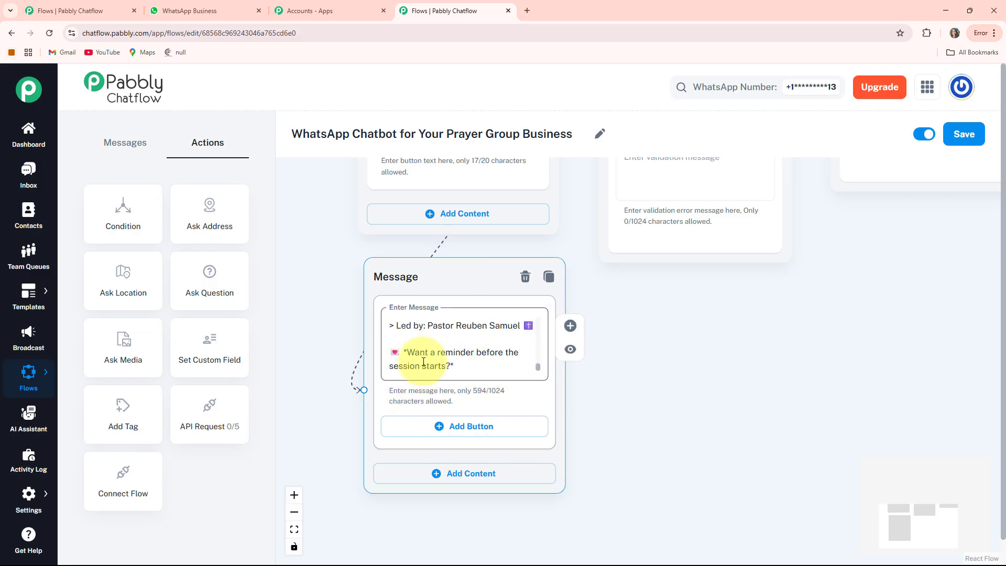
pyautogui.scroll(1, 423, 361)
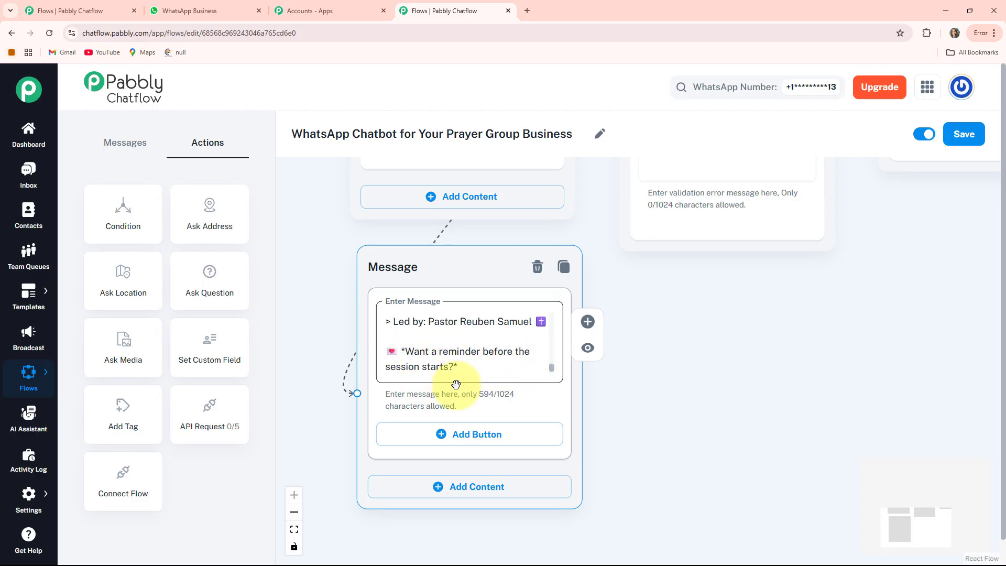
pyautogui.moveTo(662, 479); pyautogui.dragTo(656, 448)
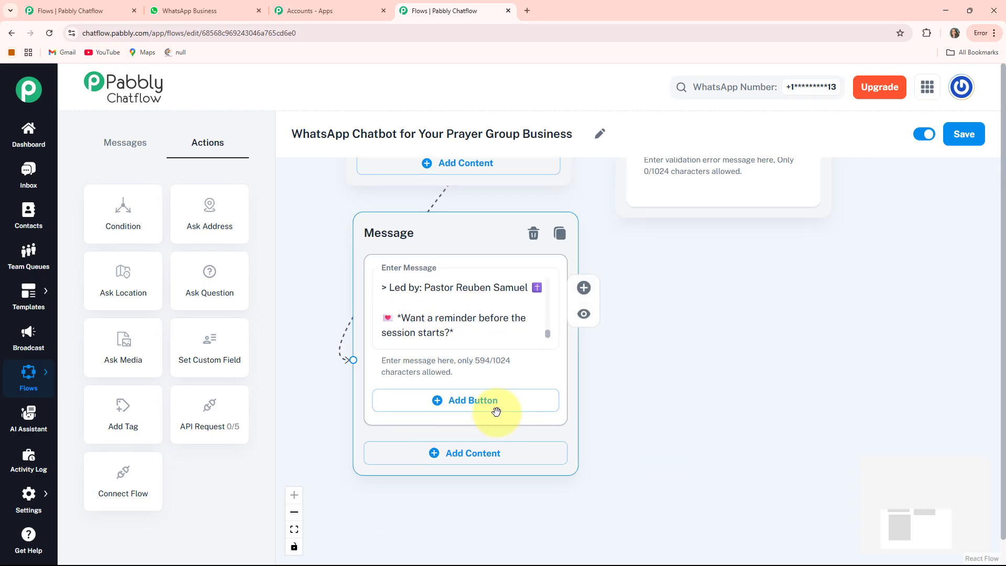
pyautogui.click(446, 401)
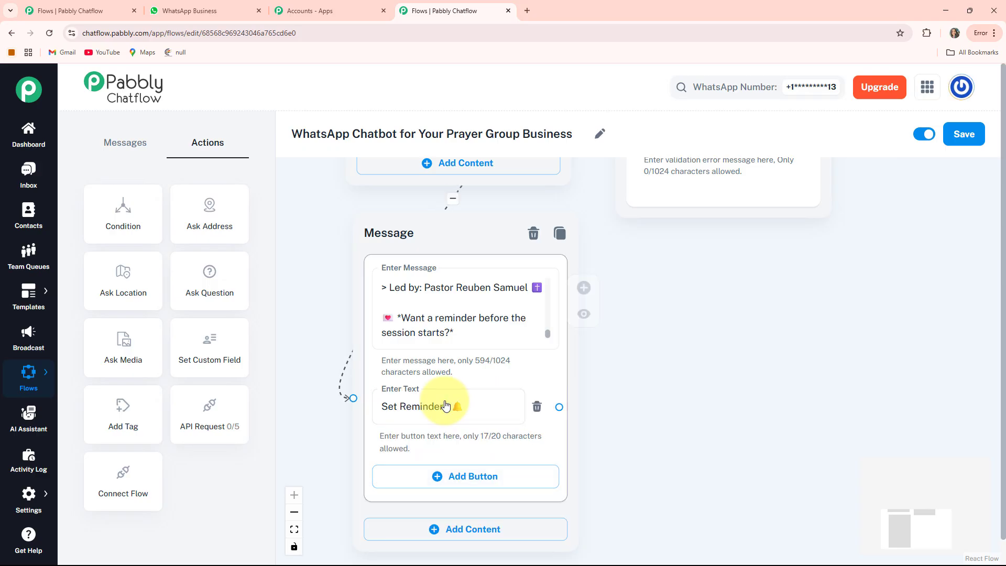
# Create a Text + Button message node linked from the welcome message's "Set Reminders" button.
pyautogui.scroll(-5, 445, 401)
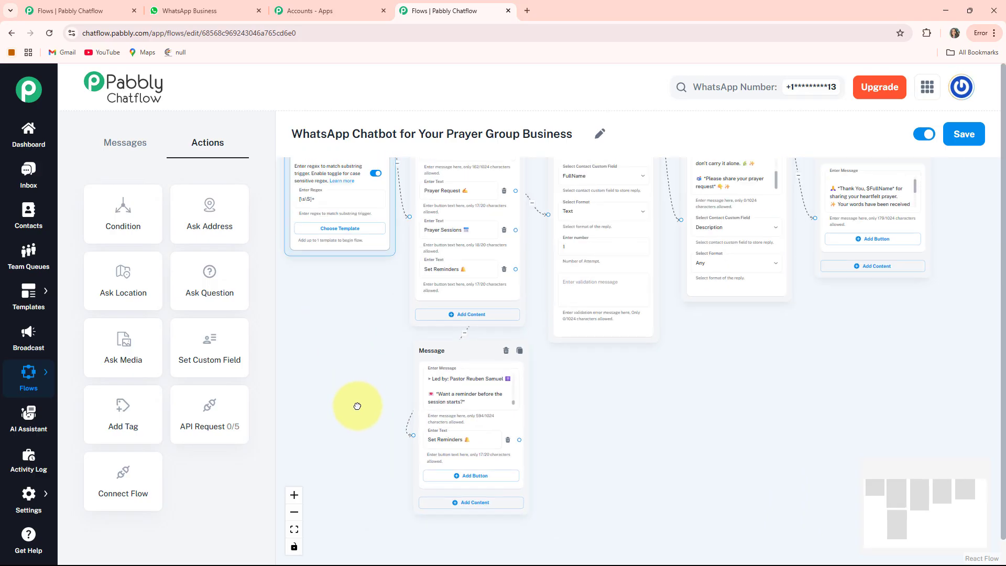
pyautogui.scroll(5, 474, 351)
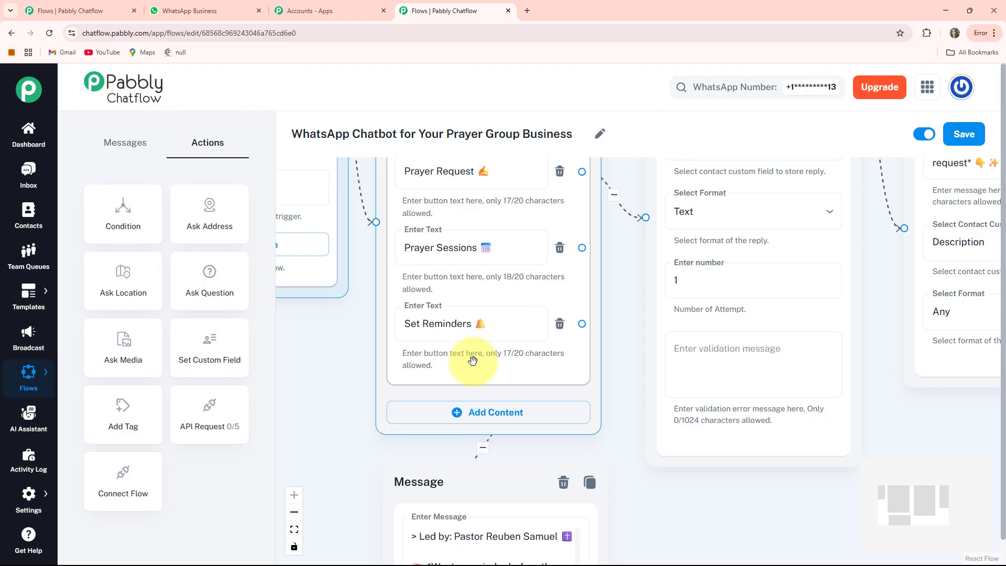
pyautogui.click(422, 325)
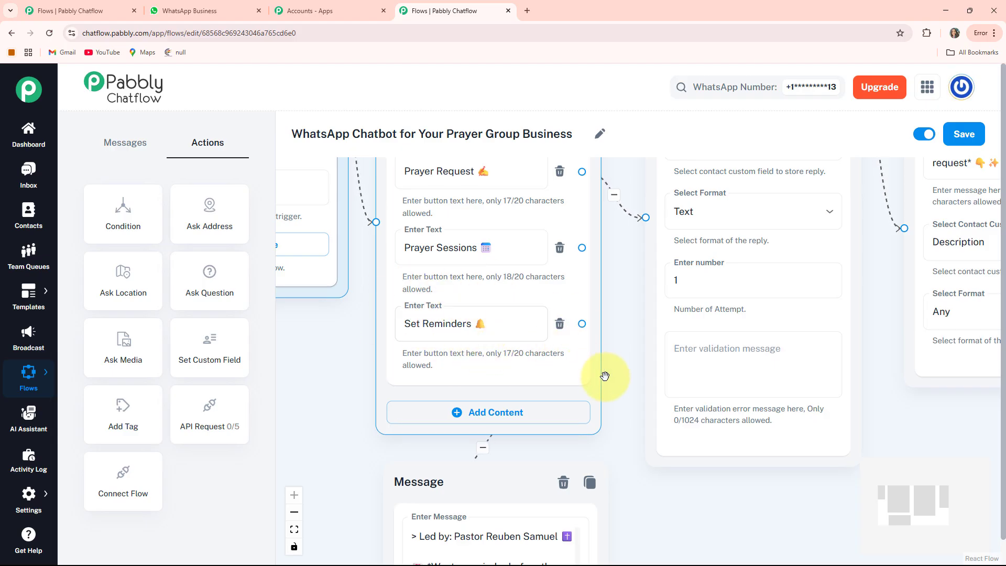
pyautogui.moveTo(607, 431); pyautogui.dragTo(554, 376)
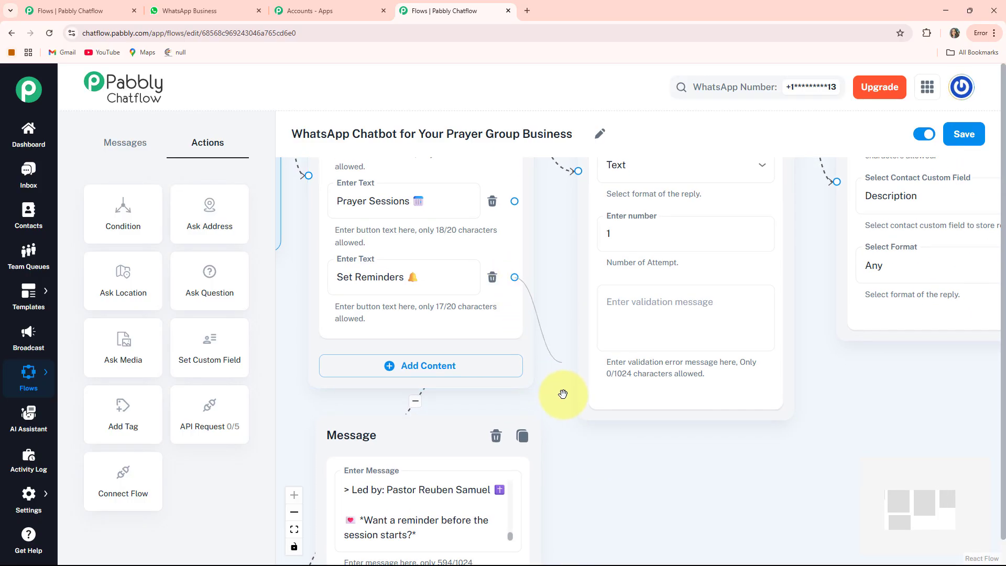
pyautogui.moveTo(616, 458); pyautogui.dragTo(603, 470)
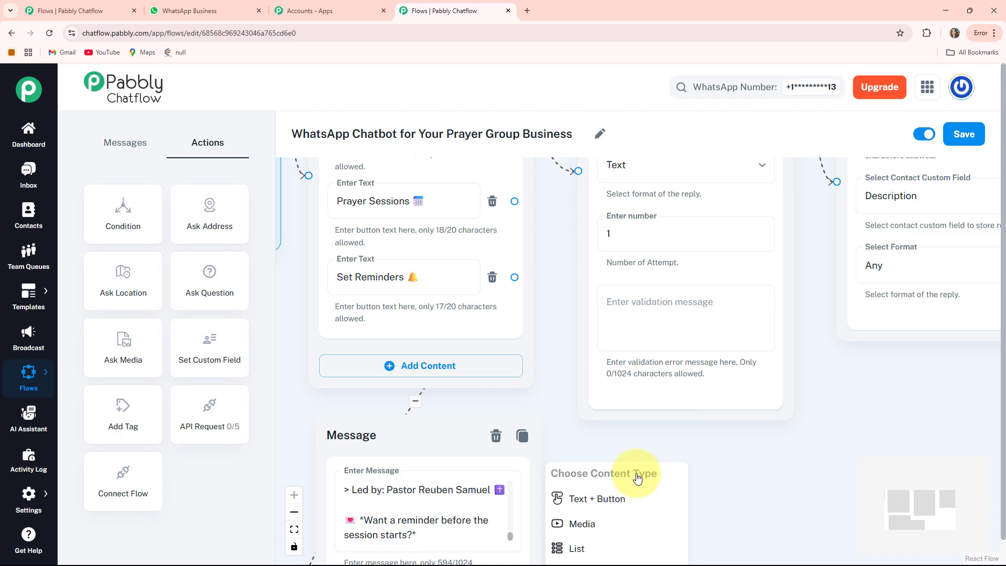
pyautogui.click(608, 506)
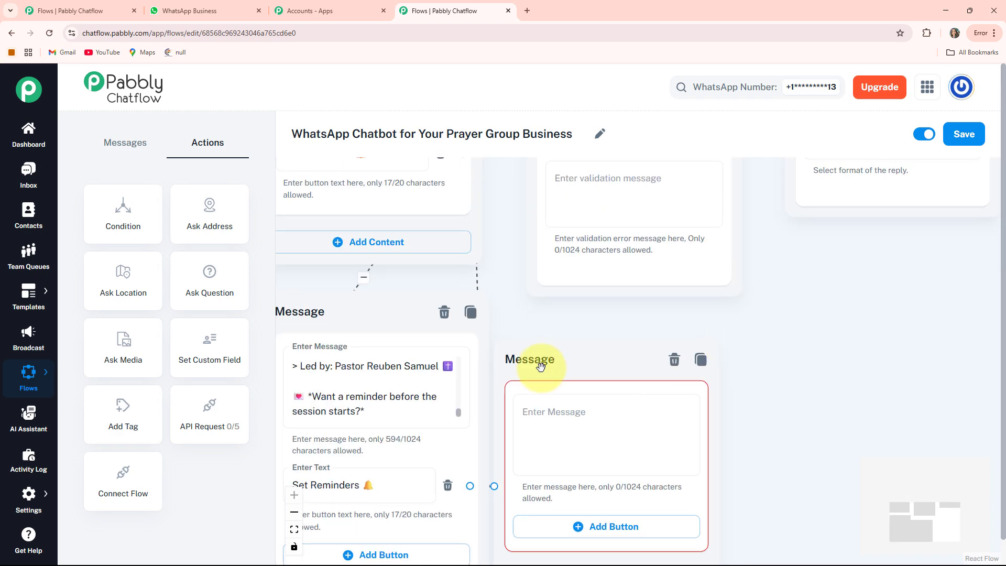
# Fill the reminder message with the text asking which day to be reminded for, and add "Wednesday Evening" and "Saturday Morning" buttons.
pyautogui.scroll(-2, 636, 332)
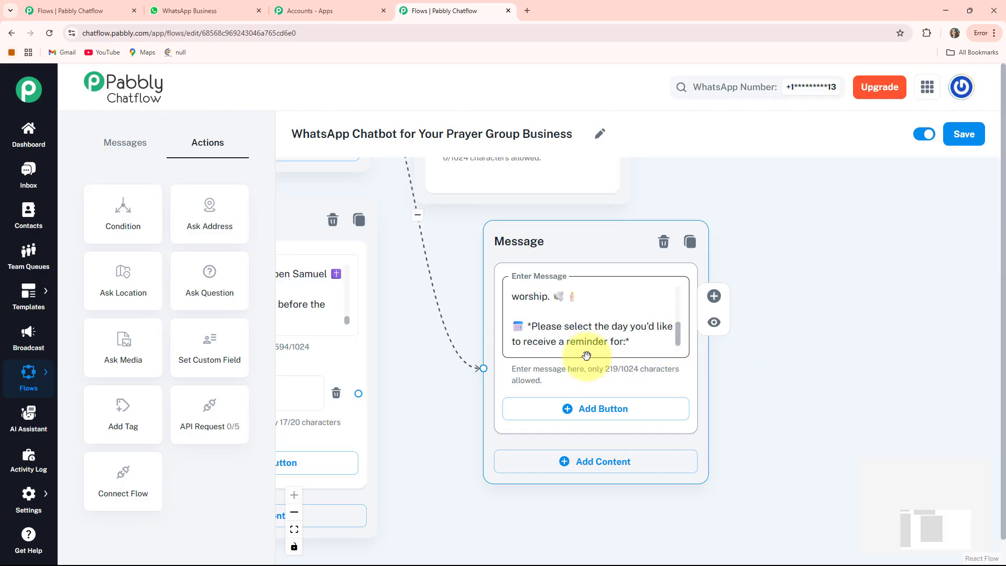
pyautogui.click(605, 409)
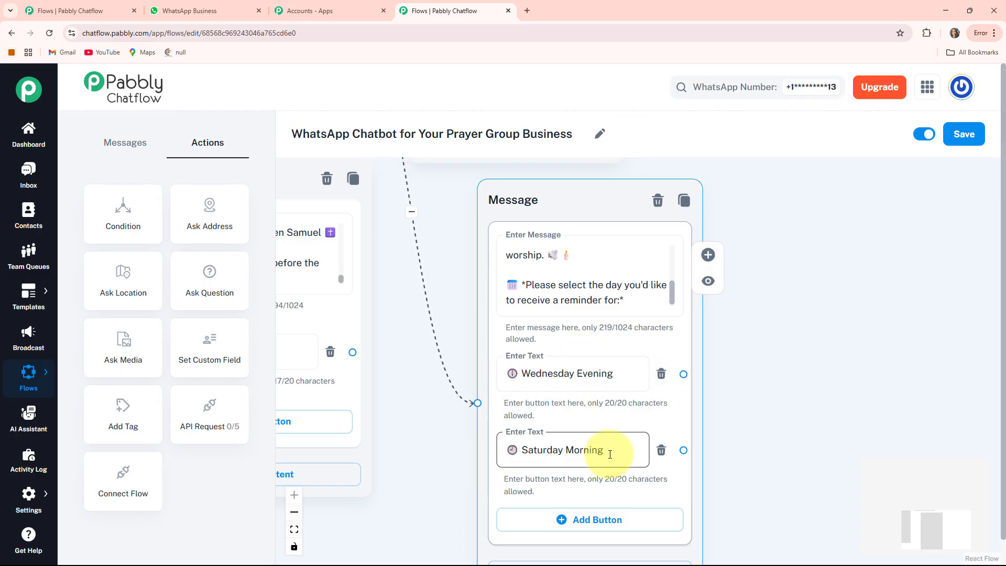
# Add a separate Text Button message beside the day-selection message and fill it with the "*Reminder Confirmed!*" text.
pyautogui.scroll(-3, 561, 392)
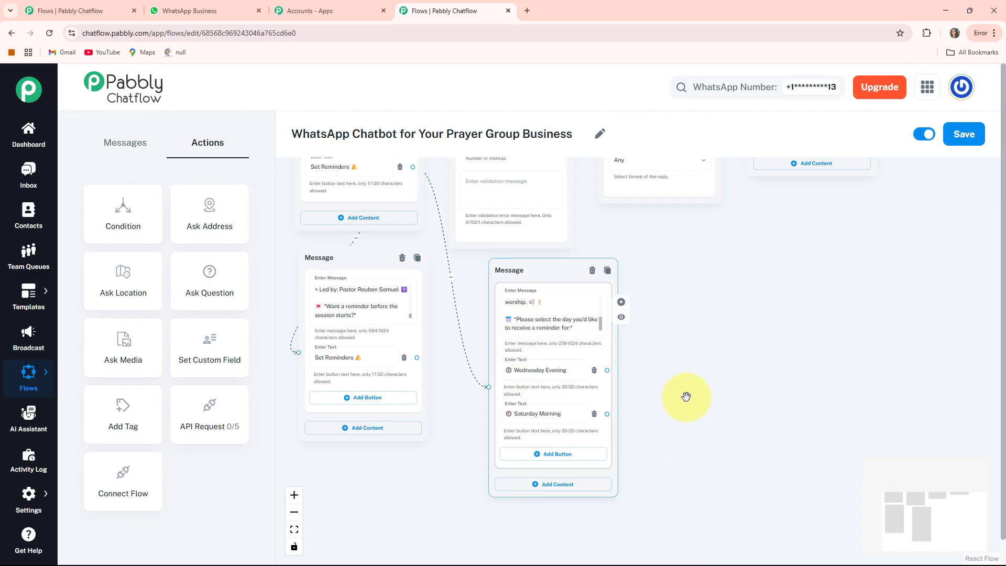
pyautogui.scroll(3, 612, 408)
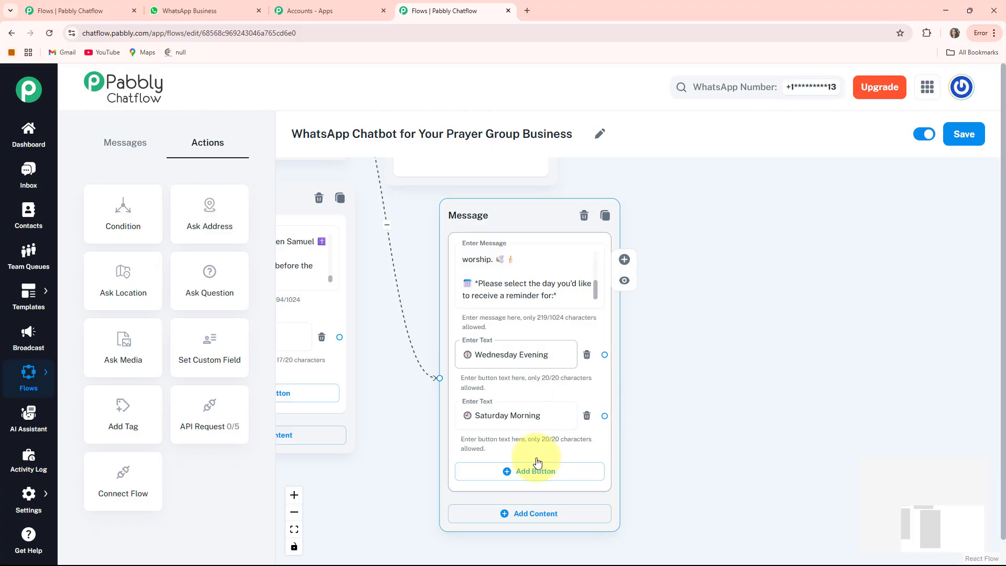
pyautogui.moveTo(674, 377); pyautogui.dragTo(674, 401)
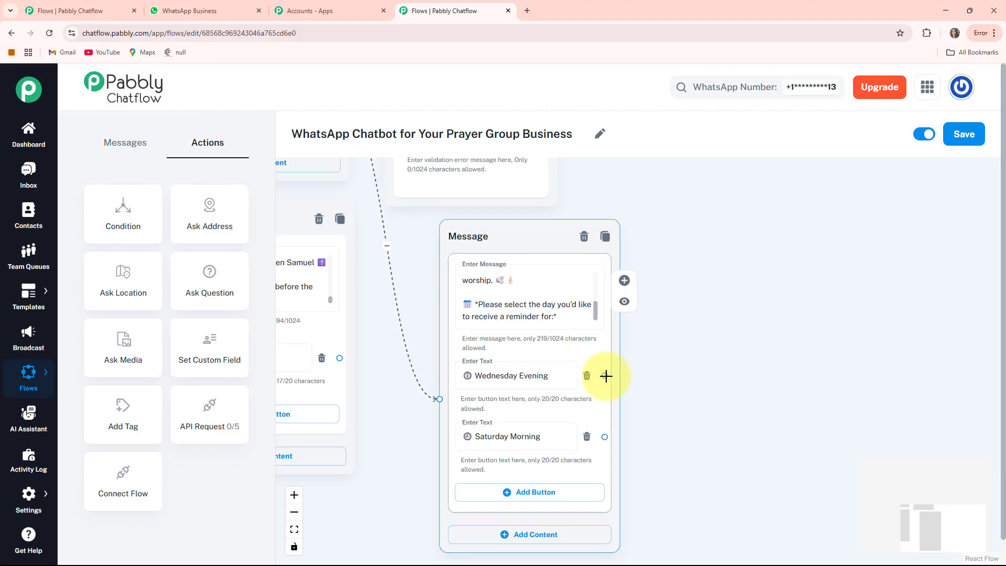
pyautogui.click(134, 152)
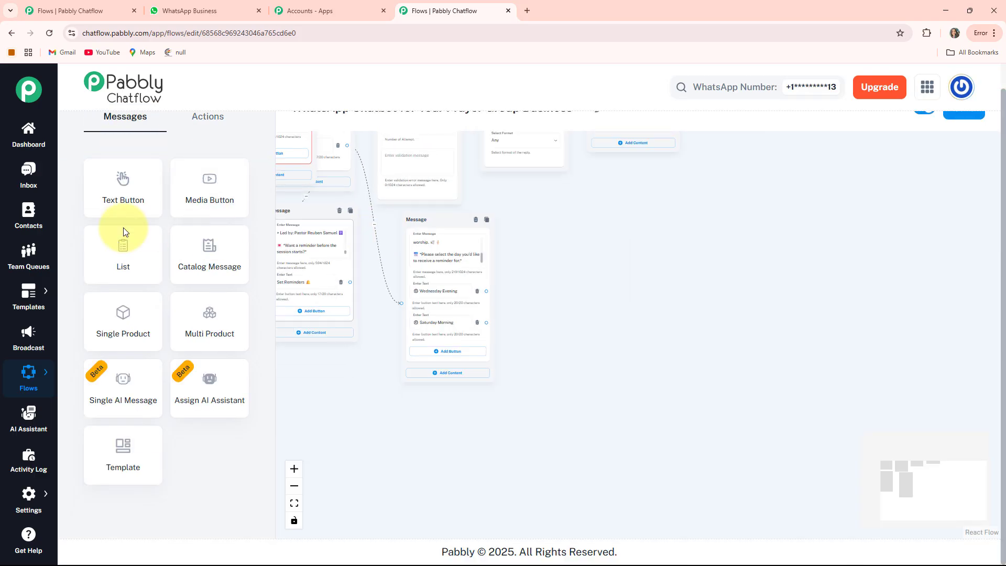
pyautogui.moveTo(205, 214); pyautogui.dragTo(618, 384)
pyautogui.scroll(4, 614, 362)
pyautogui.click(524, 293)
pyautogui.hotkey('ctrl', 'v')
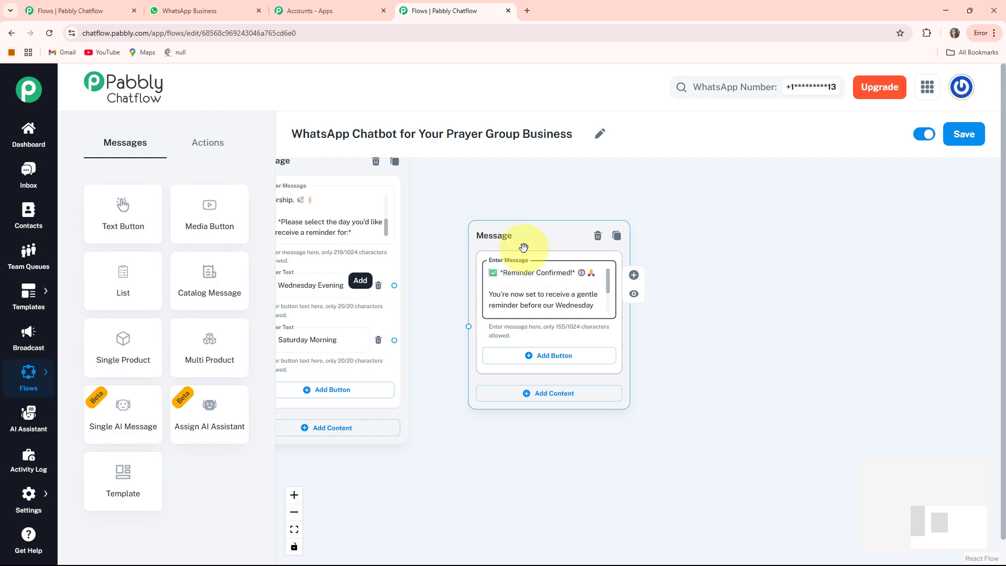
# Connect both the "Wednesday Evening" and "Saturday Morning" buttons to the "Reminder Confirmed!" message.
pyautogui.moveTo(415, 539); pyautogui.dragTo(542, 539)
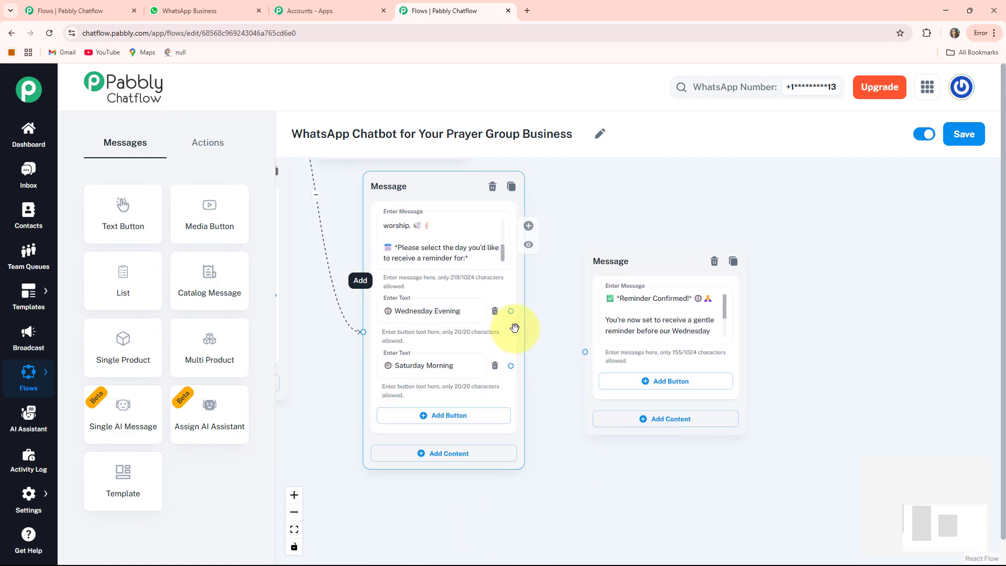
pyautogui.moveTo(531, 320); pyautogui.dragTo(586, 352)
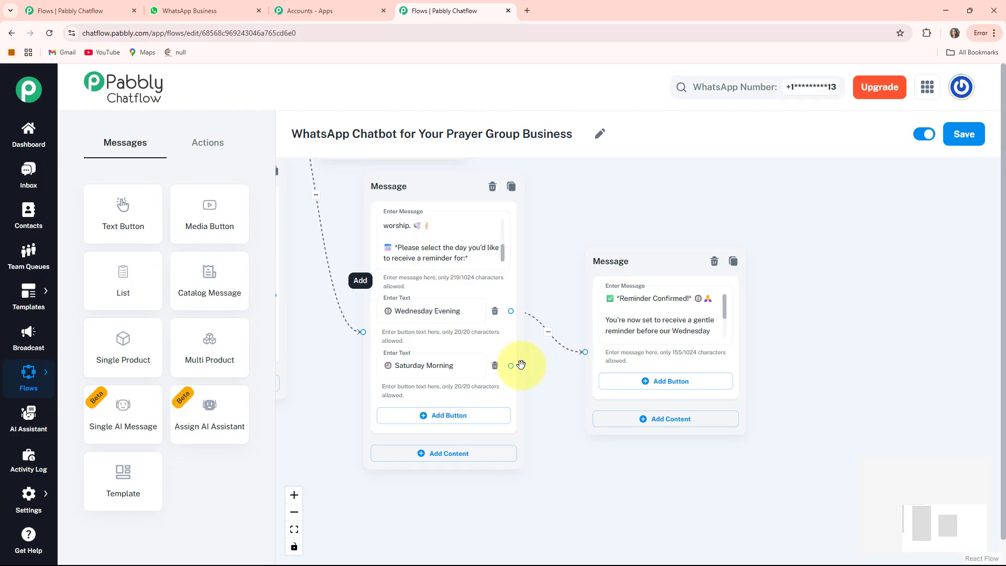
pyautogui.moveTo(511, 365); pyautogui.dragTo(588, 350)
pyautogui.moveTo(620, 278); pyautogui.dragTo(619, 268)
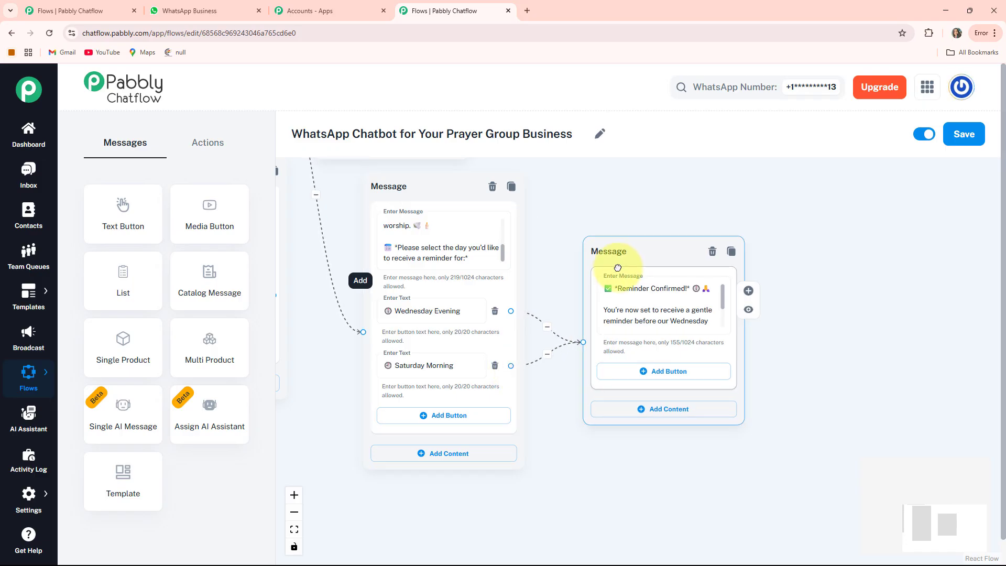
# Connect the prayer-sessions message's "Set Reminders" button to the day-selection message.
pyautogui.scroll(-4, 514, 365)
pyautogui.scroll(3, 544, 356)
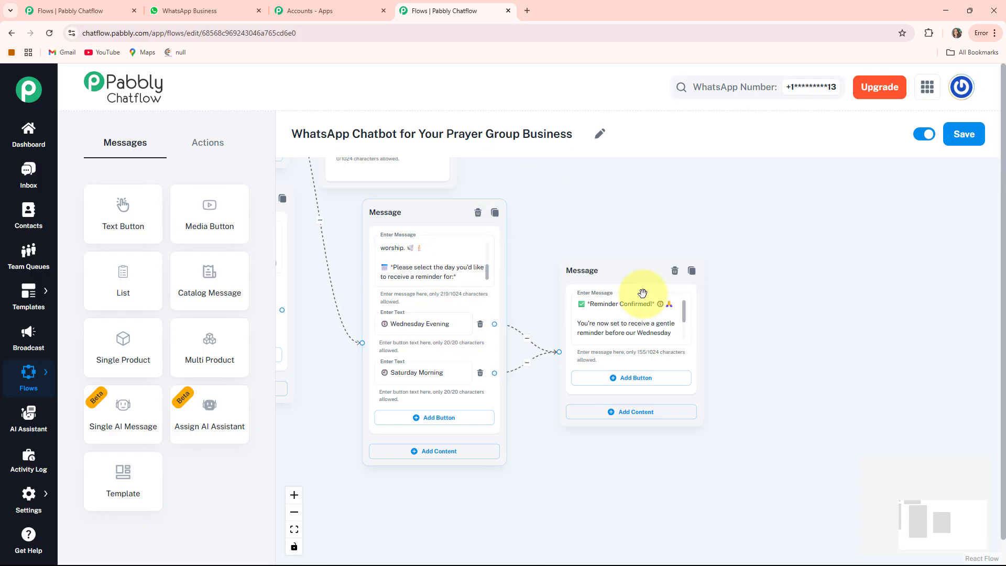
pyautogui.moveTo(326, 340); pyautogui.dragTo(663, 412)
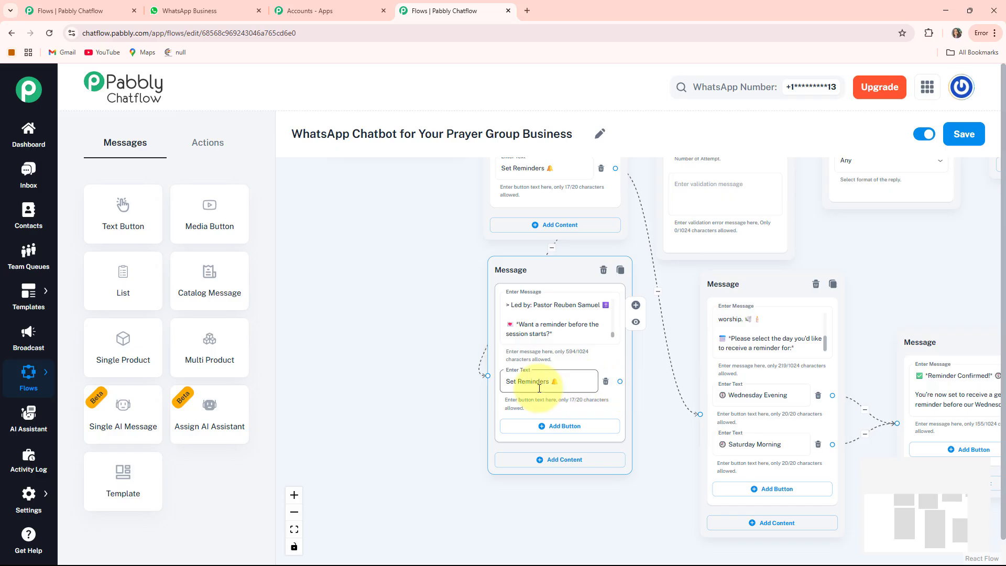
pyautogui.moveTo(618, 383); pyautogui.dragTo(642, 399)
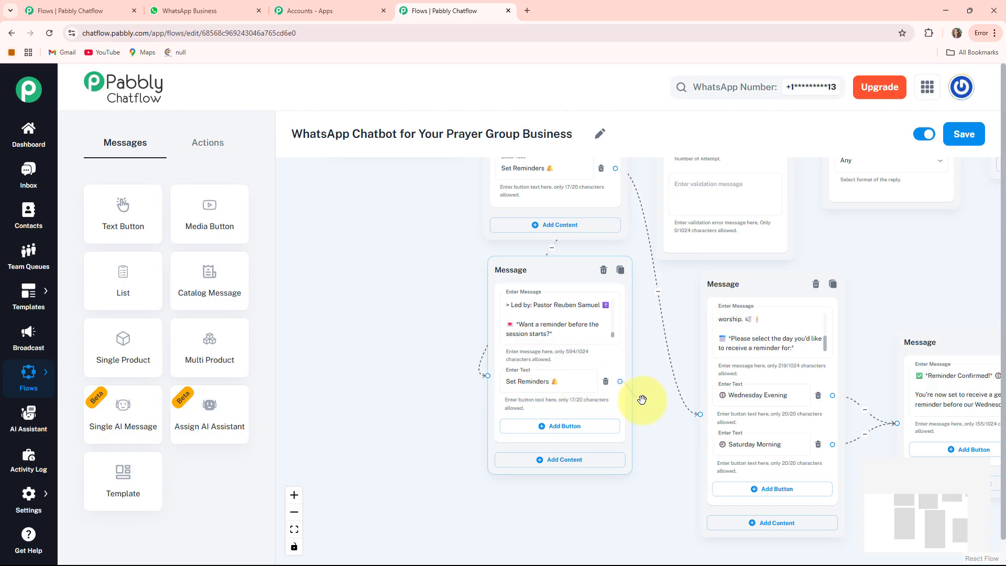
# Move the Flow Start node slightly lower, turn off its case-sensitive regex toggle, and save the flow.
pyautogui.click(294, 531)
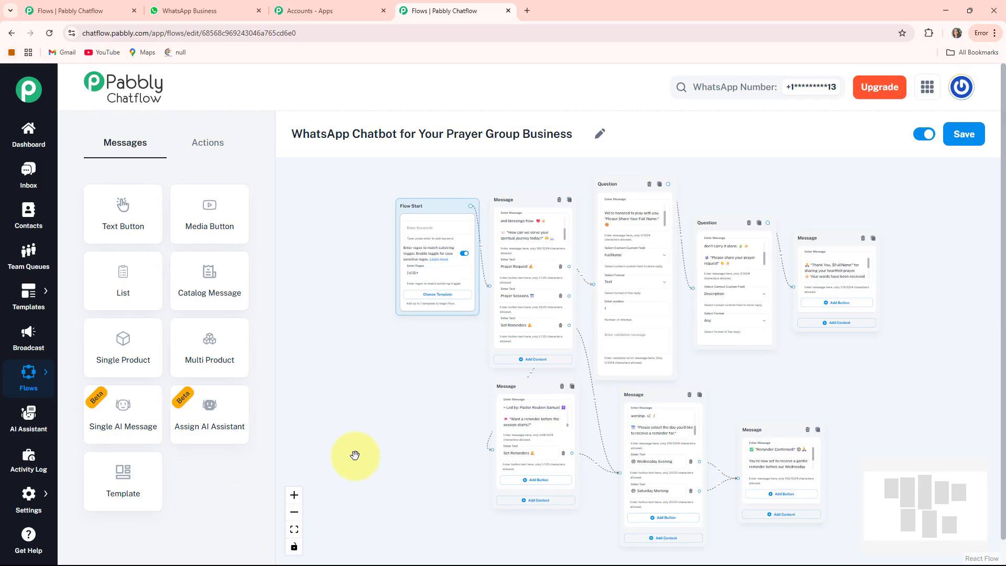
pyautogui.moveTo(343, 433); pyautogui.dragTo(298, 435)
pyautogui.moveTo(383, 194); pyautogui.dragTo(390, 250)
pyautogui.moveTo(756, 392); pyautogui.dragTo(740, 391)
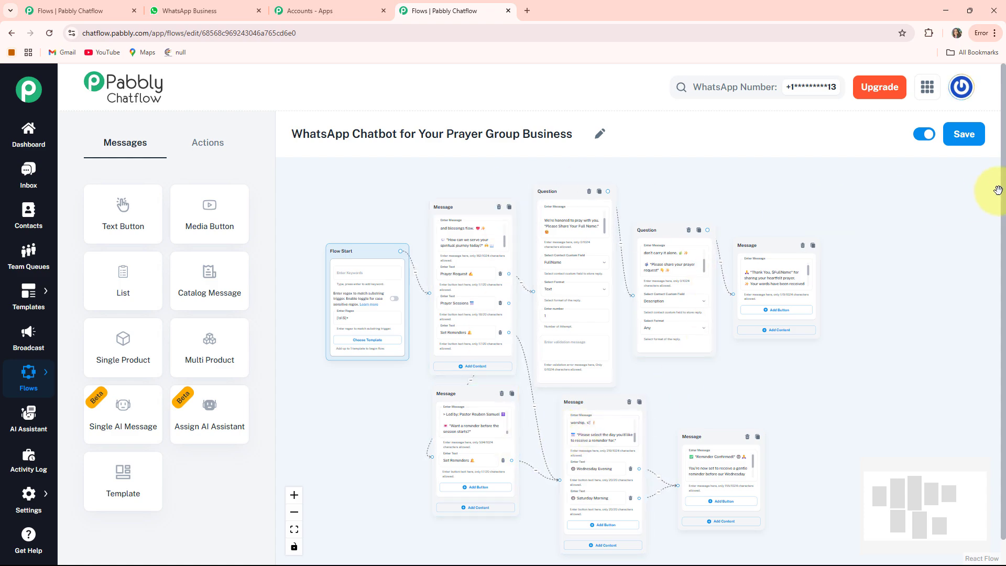
pyautogui.click(975, 133)
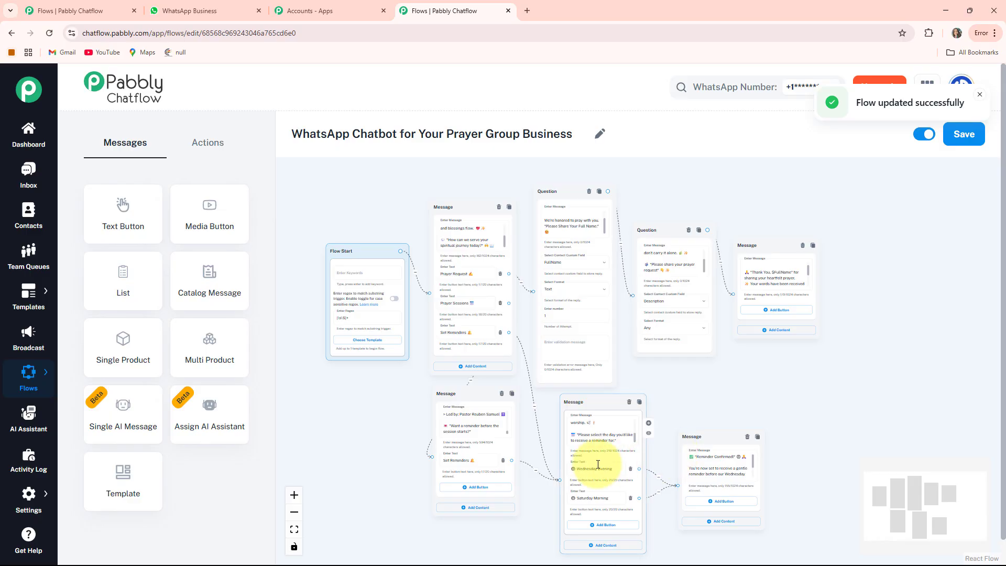
# Switch to WhatsApp and review the Prayer Group chat's prayer-request and prayer-session replies.
pyautogui.click(191, 11)
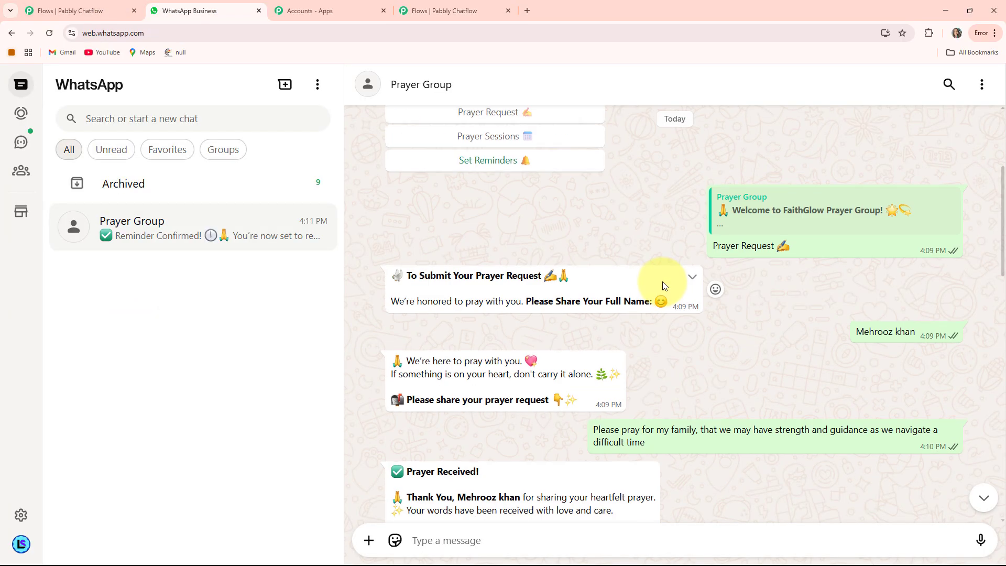
pyautogui.scroll(-2, 662, 284)
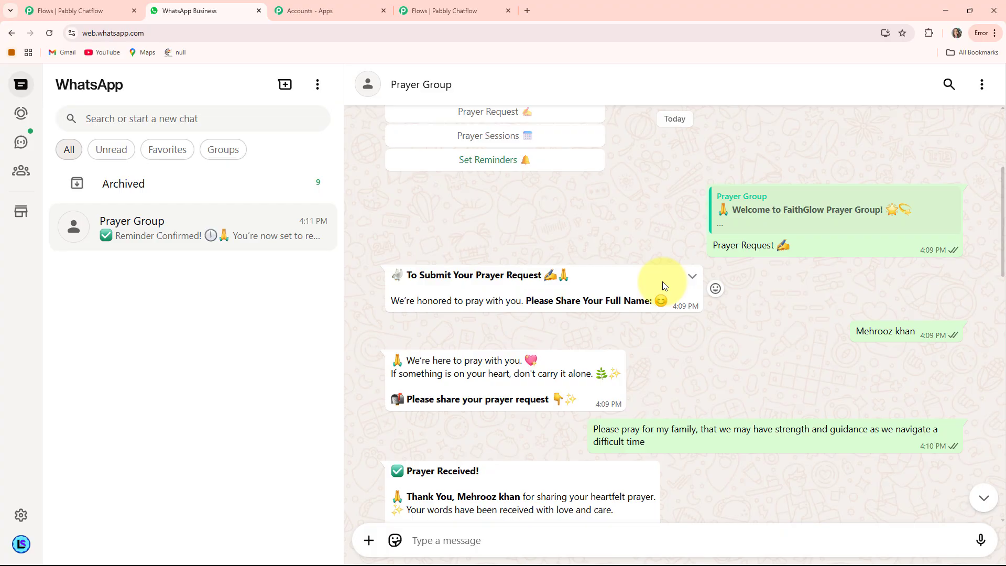
pyautogui.scroll(-4, 663, 284)
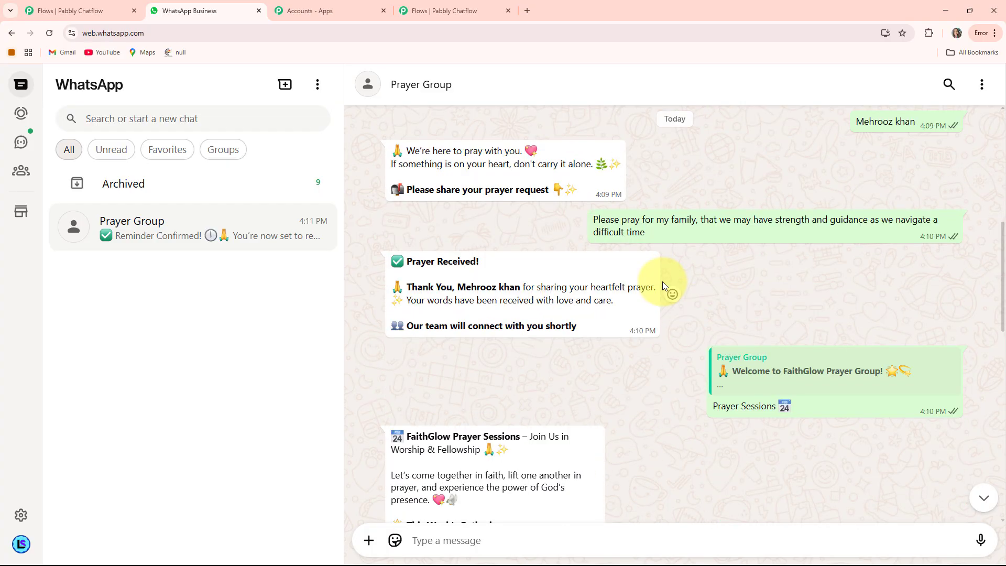
pyautogui.scroll(-6, 662, 284)
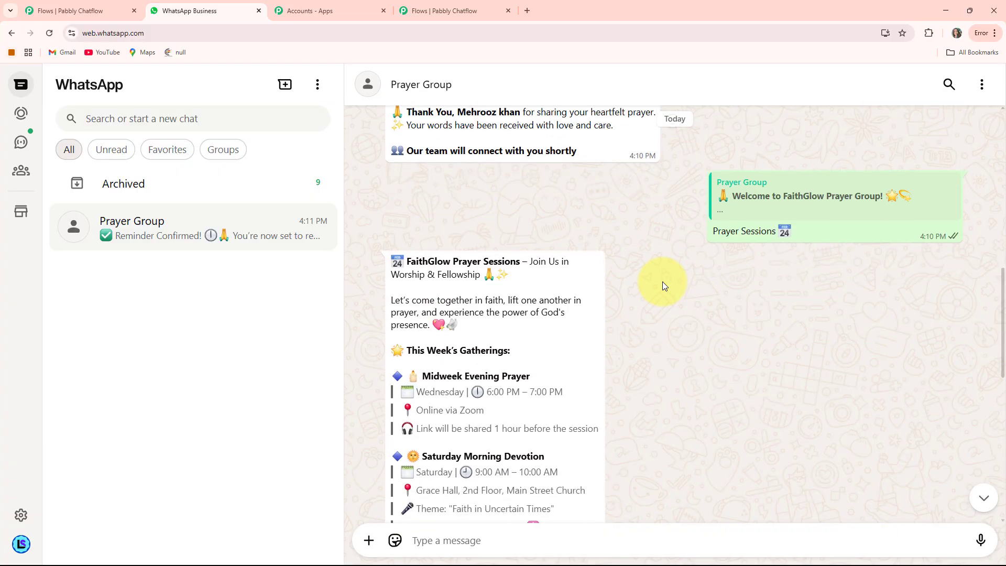
pyautogui.scroll(5, 662, 285)
pyautogui.scroll(2, 663, 282)
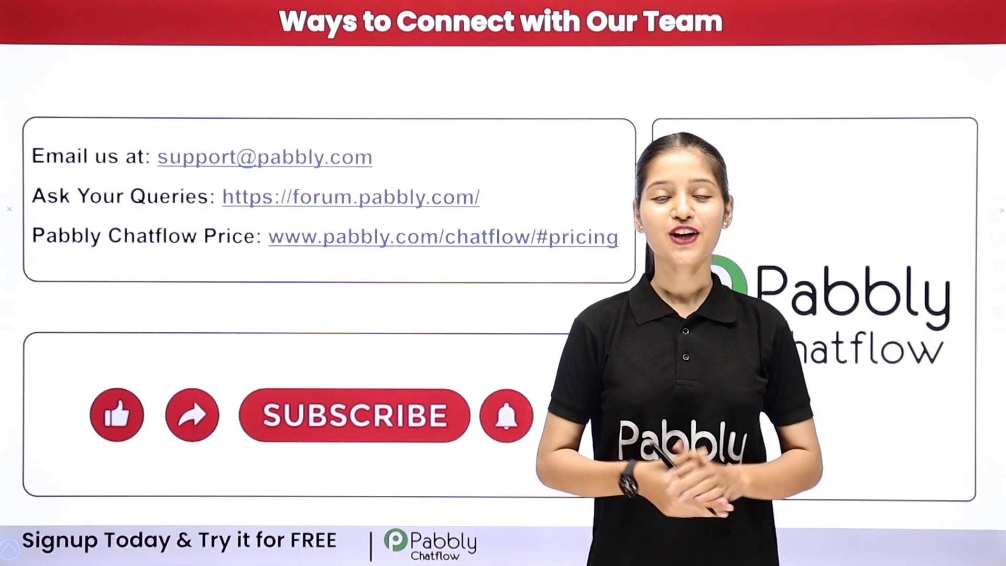